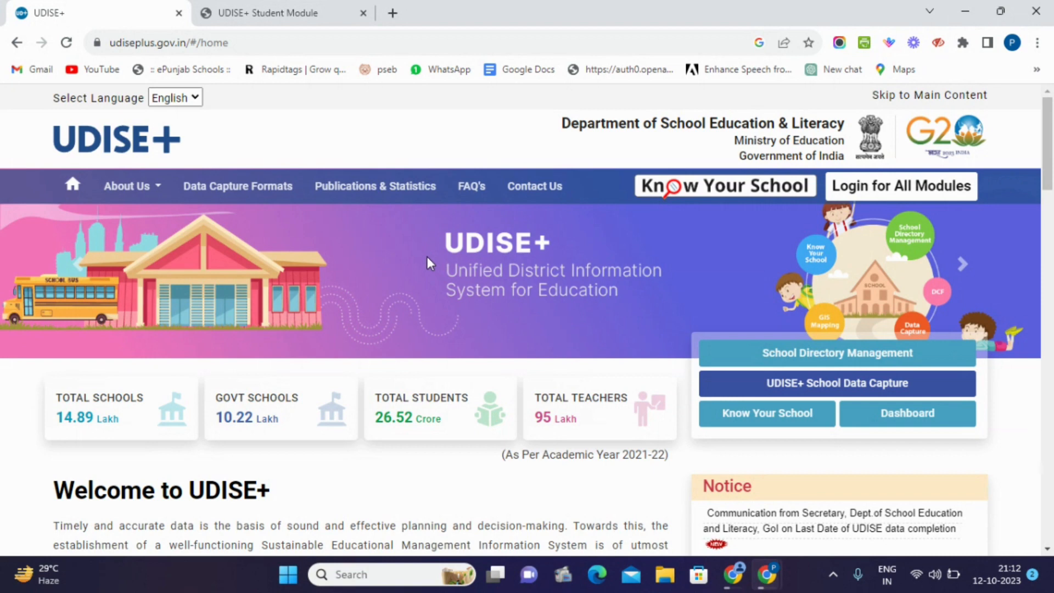
# Step: Open the login page for all modules and look over the AY 2023-24 login options, including the Students Module
pyautogui.click(895, 189)
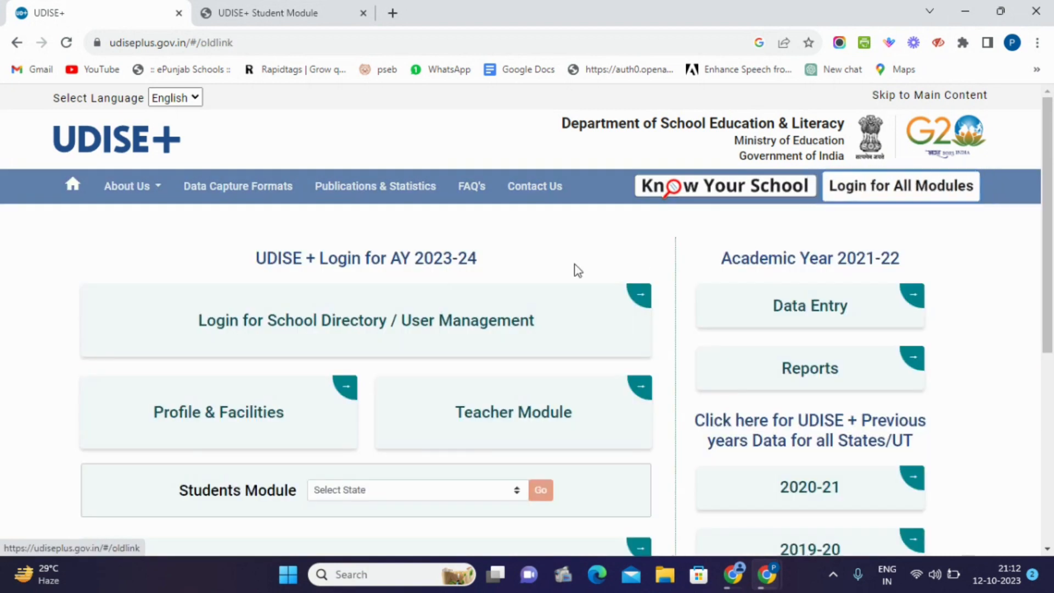
pyautogui.scroll(-3, 461, 306)
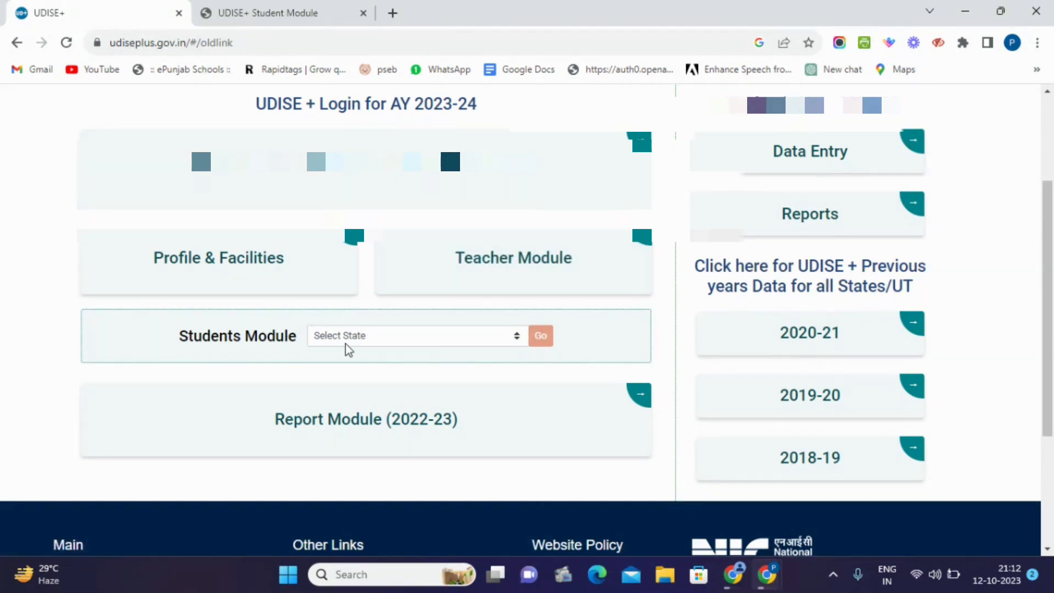
pyautogui.scroll(1, 405, 373)
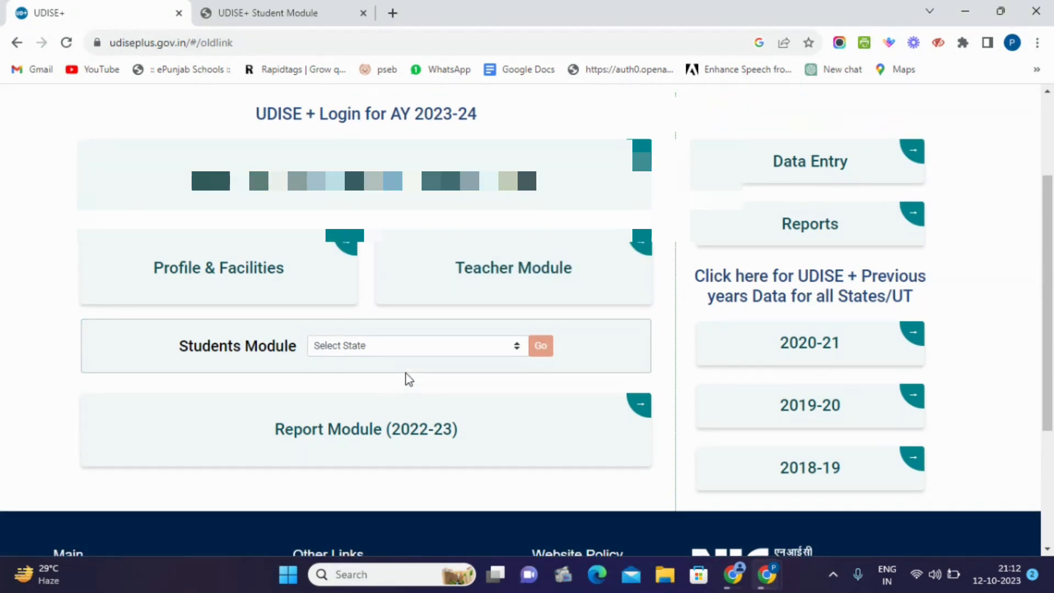
pyautogui.scroll(1, 408, 379)
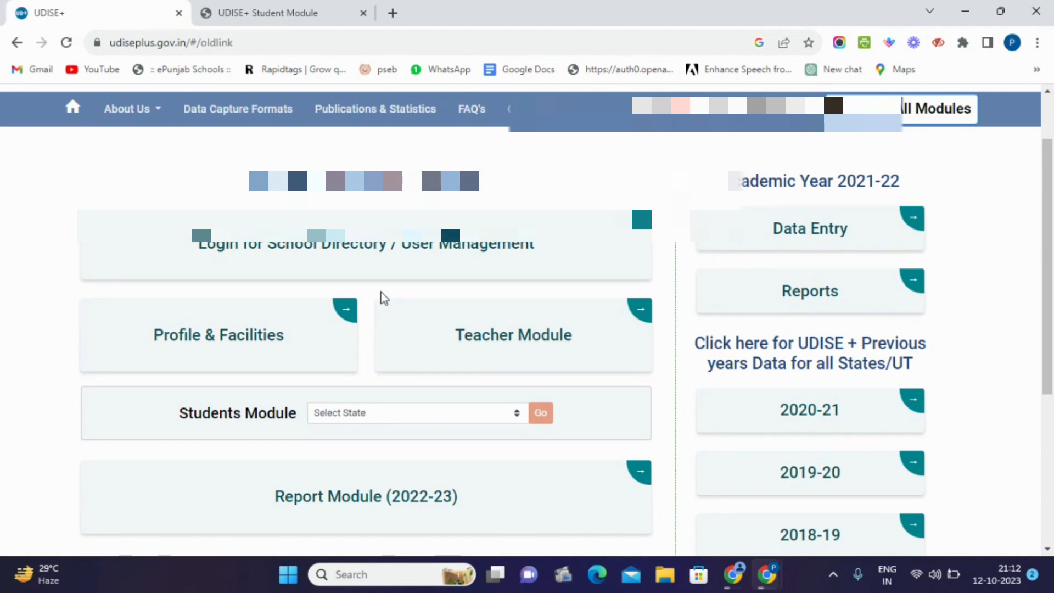
# Step: Switch to the Student Module site and view its Progression Activity modules, returning to the School Dashboard
pyautogui.click(310, 14)
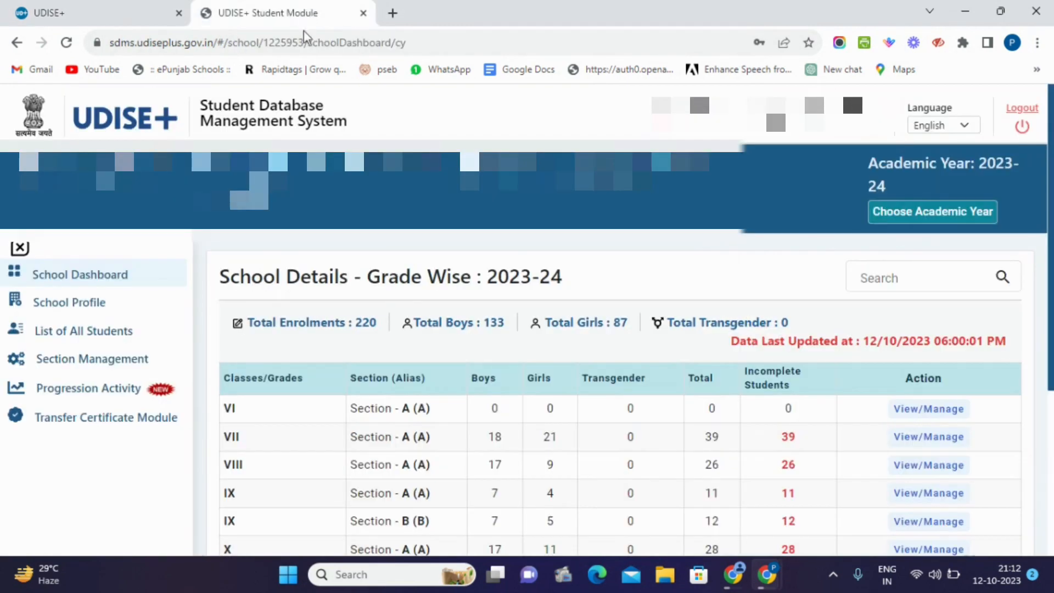
pyautogui.scroll(-1, 475, 301)
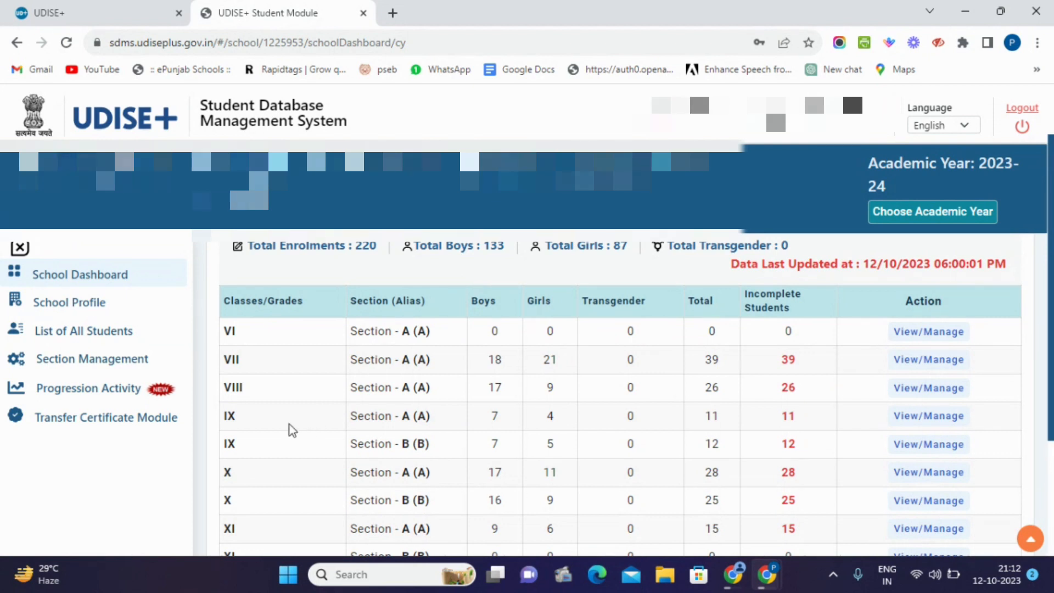
pyautogui.click(79, 387)
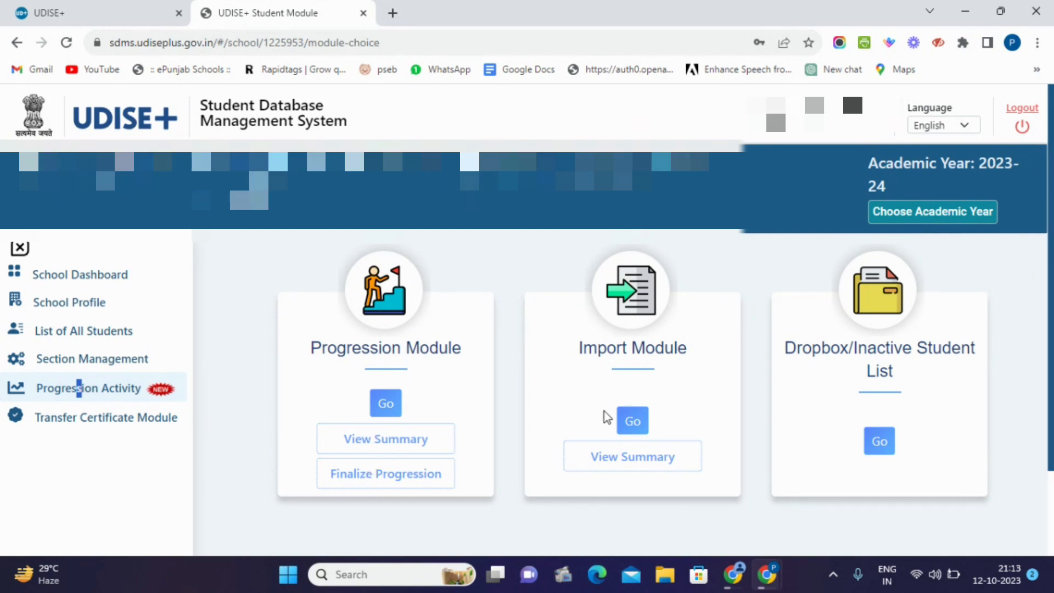
pyautogui.click(117, 279)
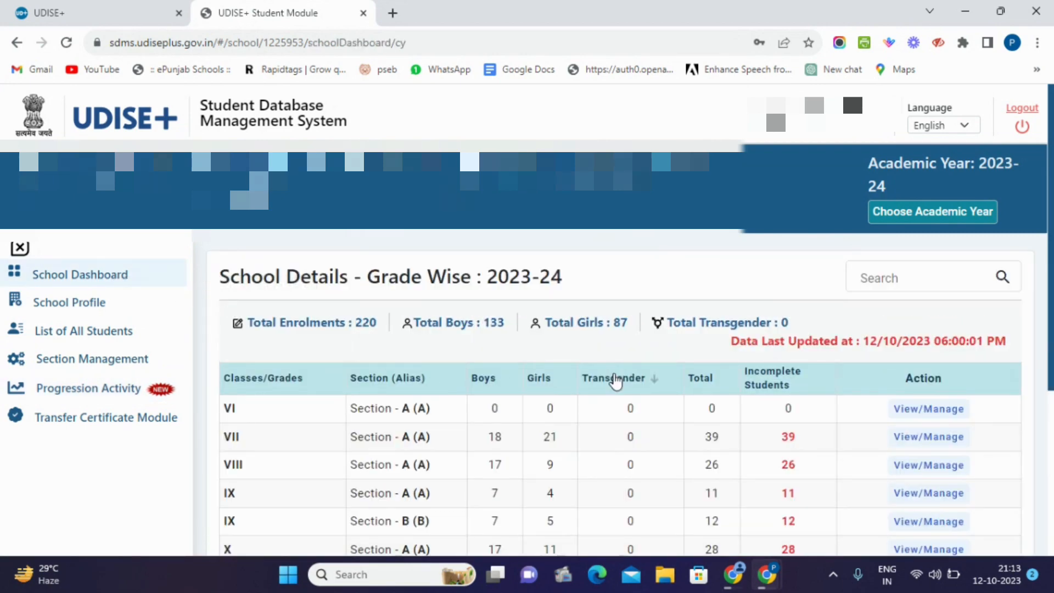
# Step: Open the general profile form of the first student listed in Class IX, Section A
pyautogui.scroll(-3, 615, 380)
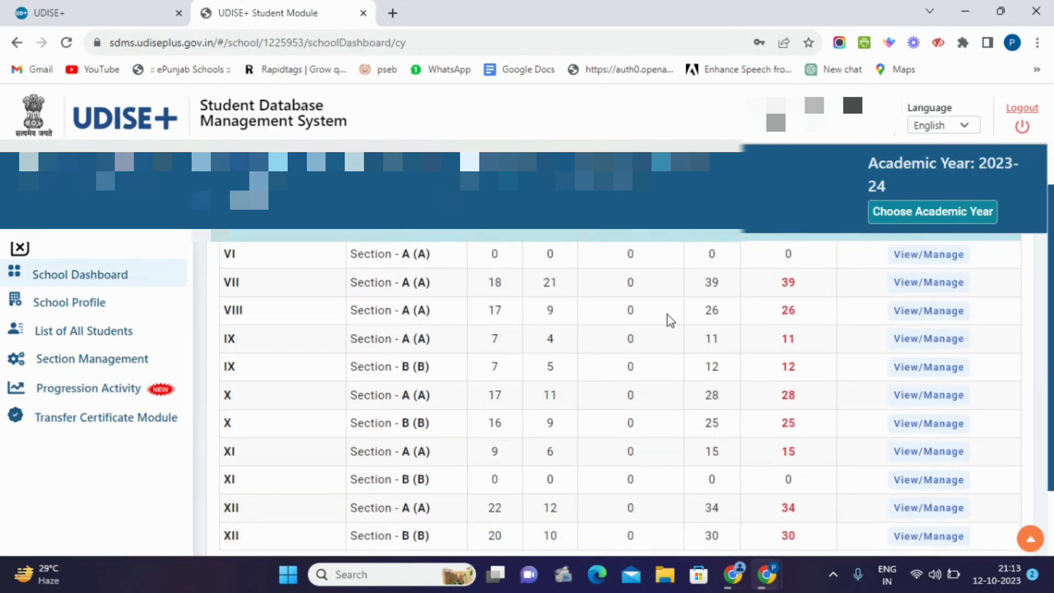
pyautogui.scroll(-2, 693, 351)
pyautogui.scroll(2, 698, 361)
pyautogui.scroll(2, 697, 362)
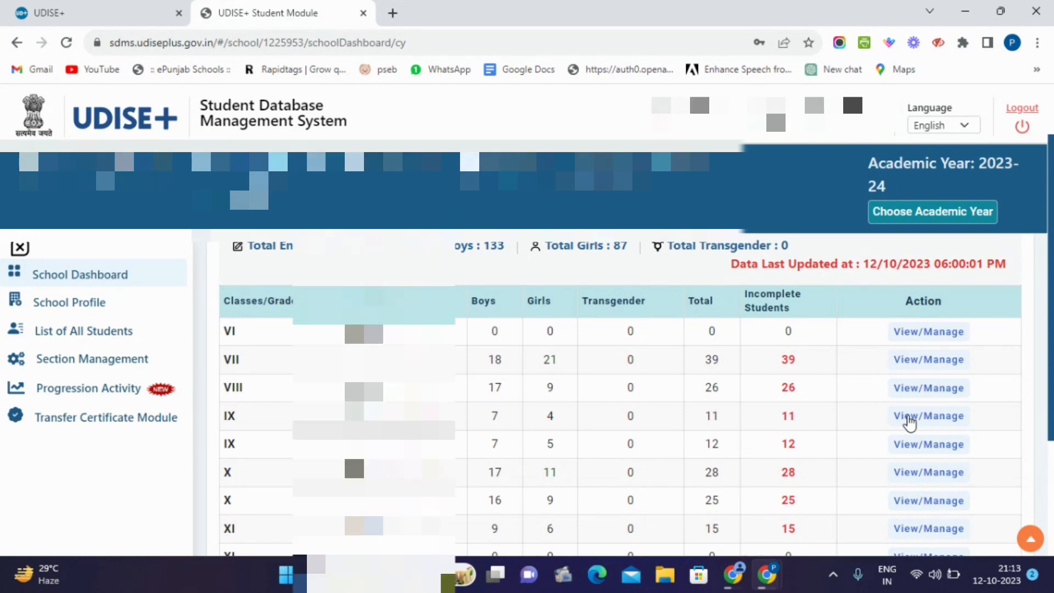
pyautogui.click(910, 419)
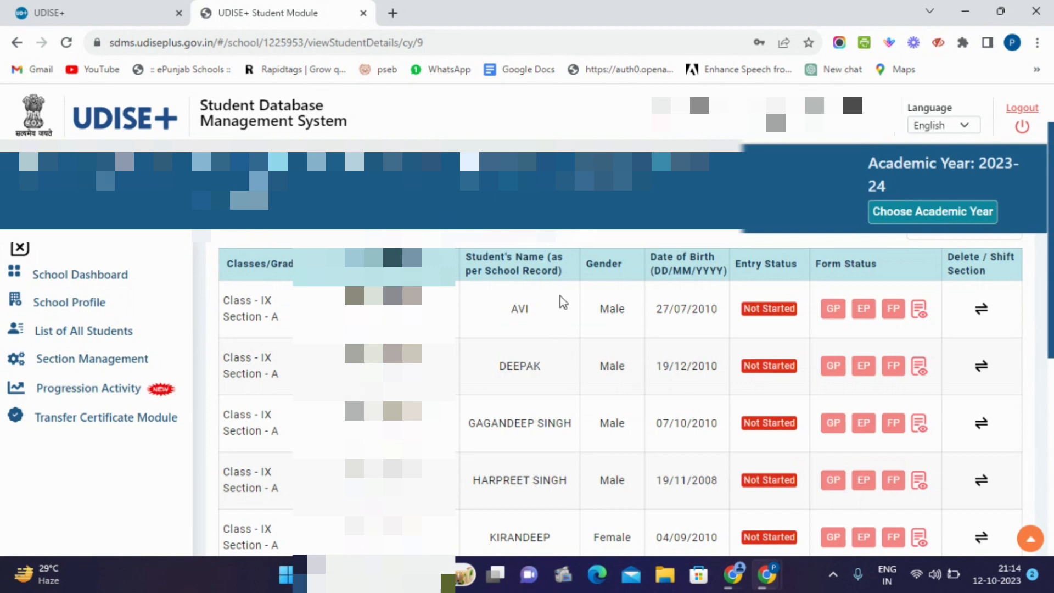
pyautogui.click(833, 309)
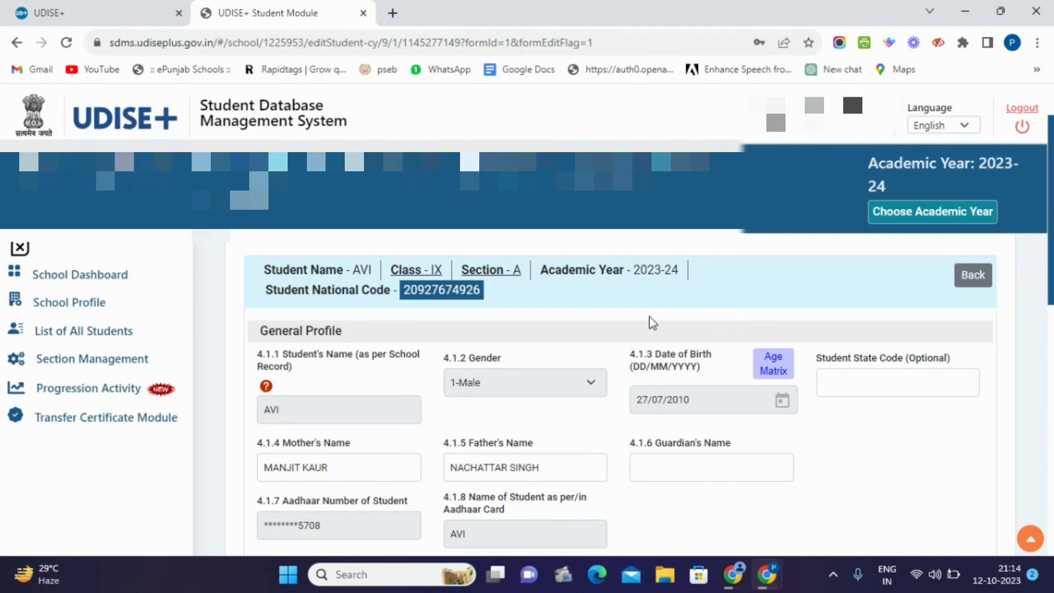
# Step: Review the student's general profile, contact details and additional details down to the blood group field
pyautogui.click(618, 318)
pyautogui.scroll(-2, 618, 319)
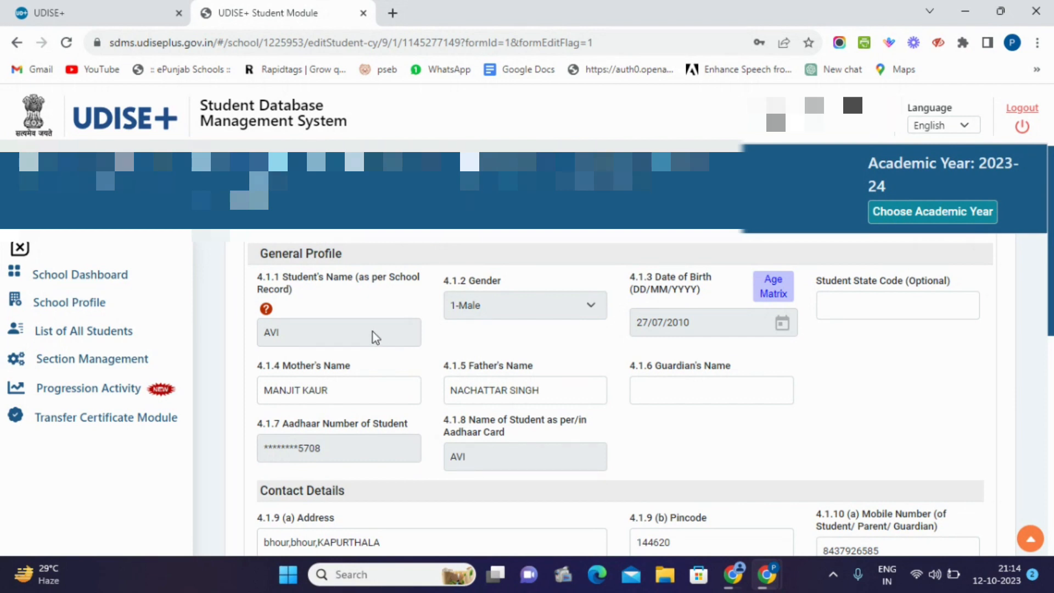
pyautogui.scroll(-1, 526, 314)
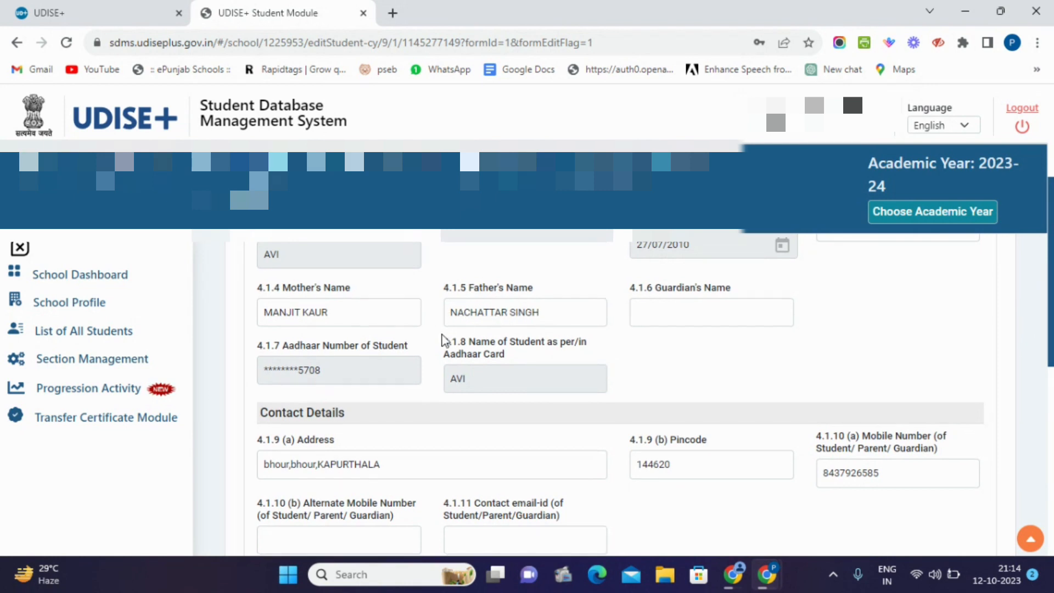
pyautogui.scroll(-1, 445, 341)
pyautogui.scroll(-1, 445, 340)
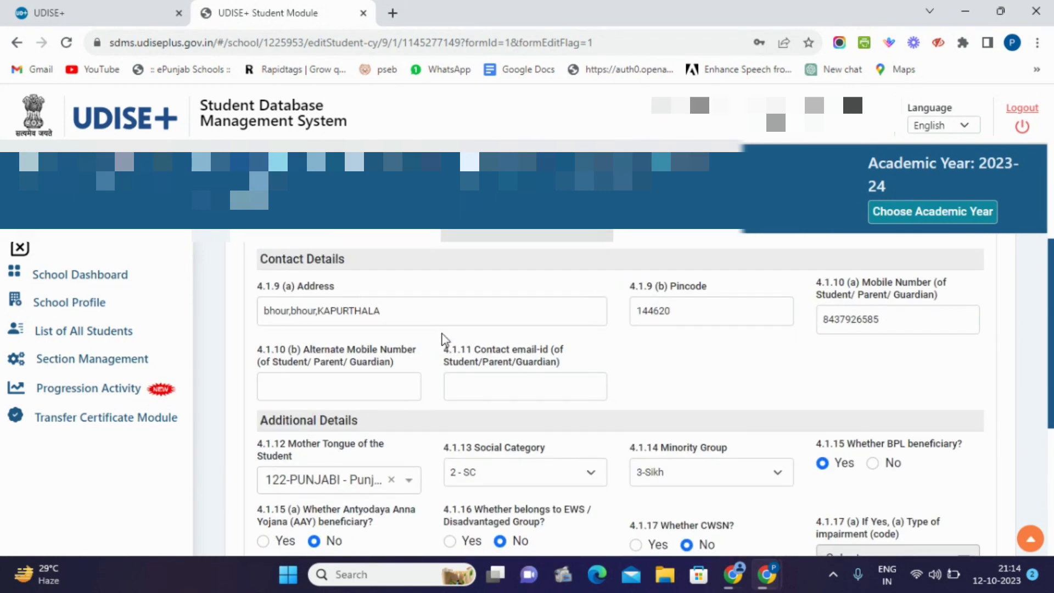
pyautogui.scroll(-2, 443, 324)
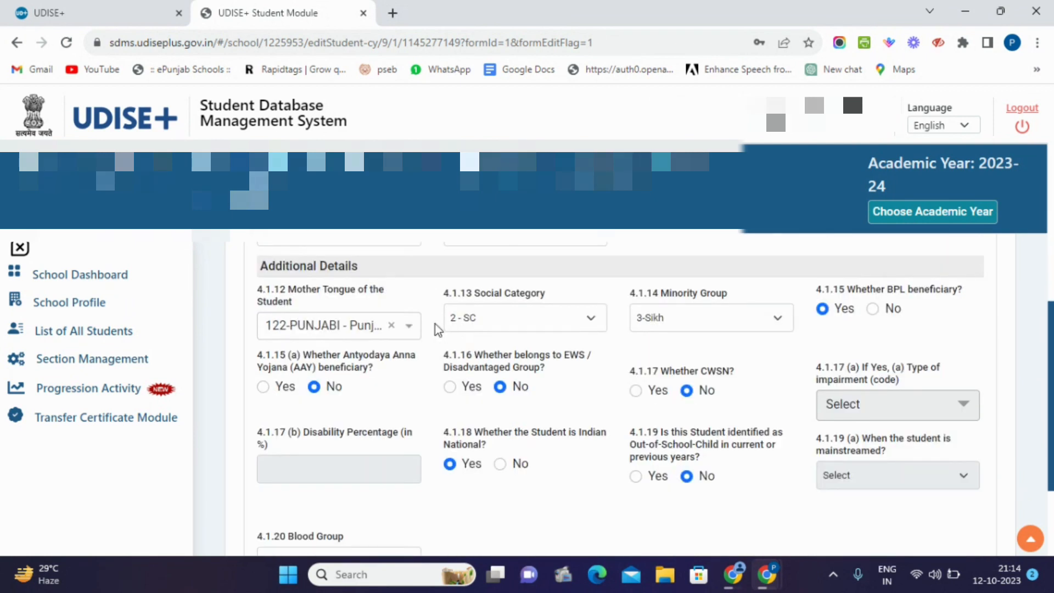
pyautogui.scroll(-3, 443, 352)
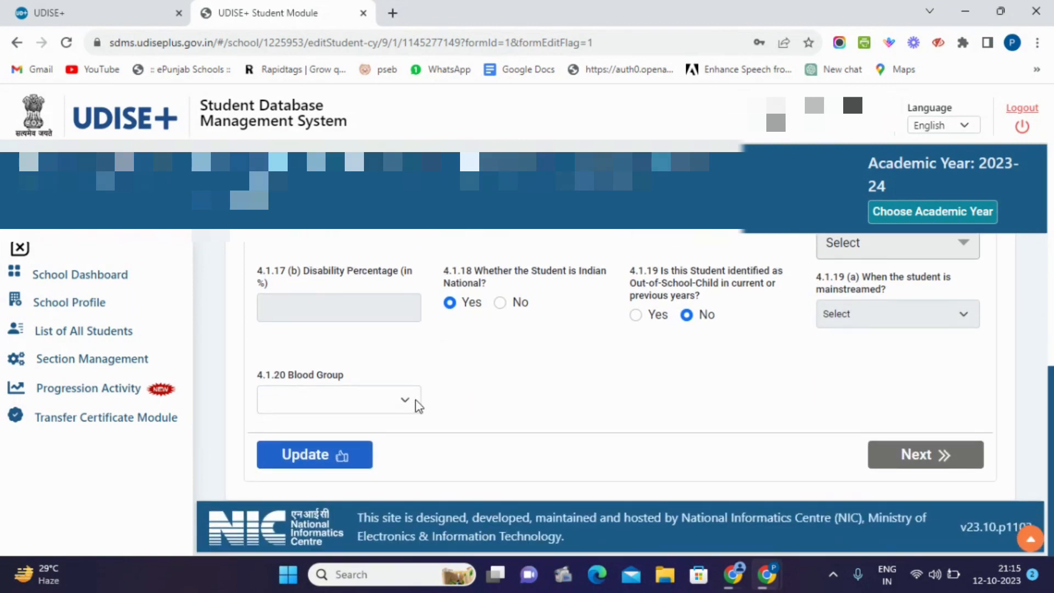
# Step: Set the student's blood group to A+ and try to update the general profile, dismissing any messages
pyautogui.click(332, 458)
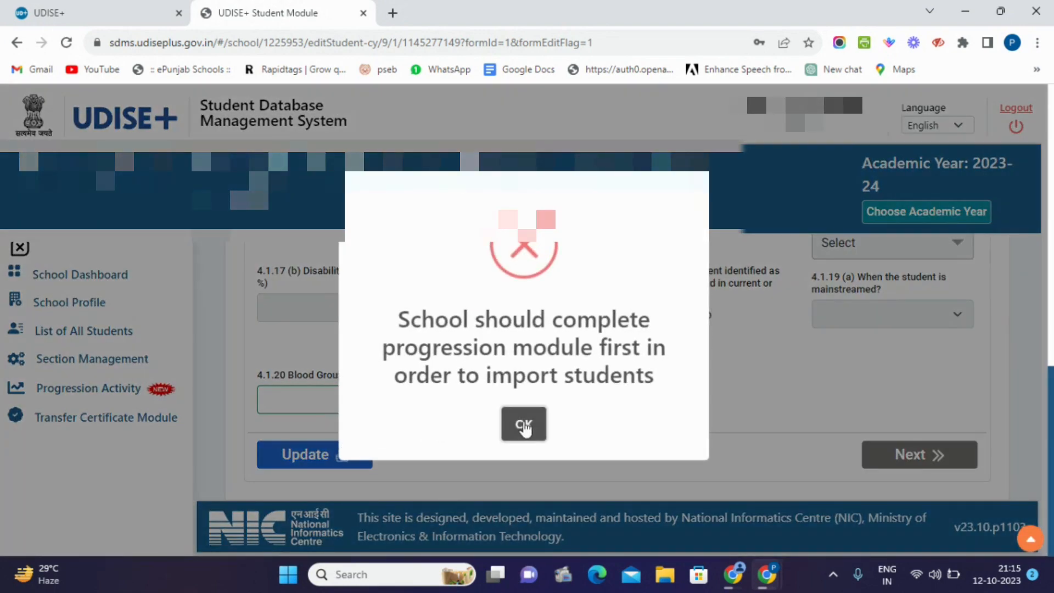
pyautogui.click(525, 427)
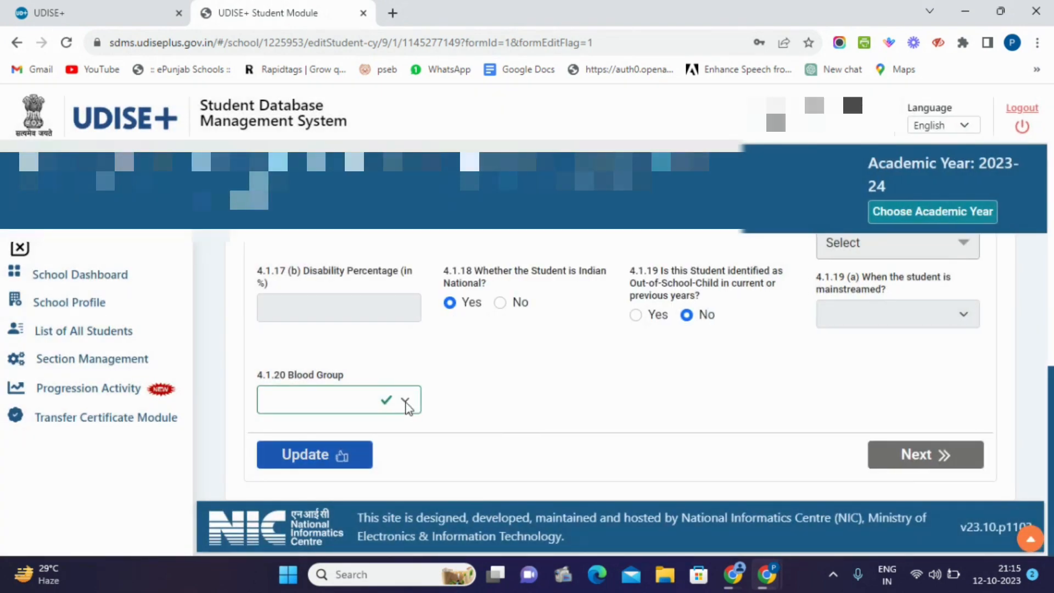
pyautogui.click(406, 407)
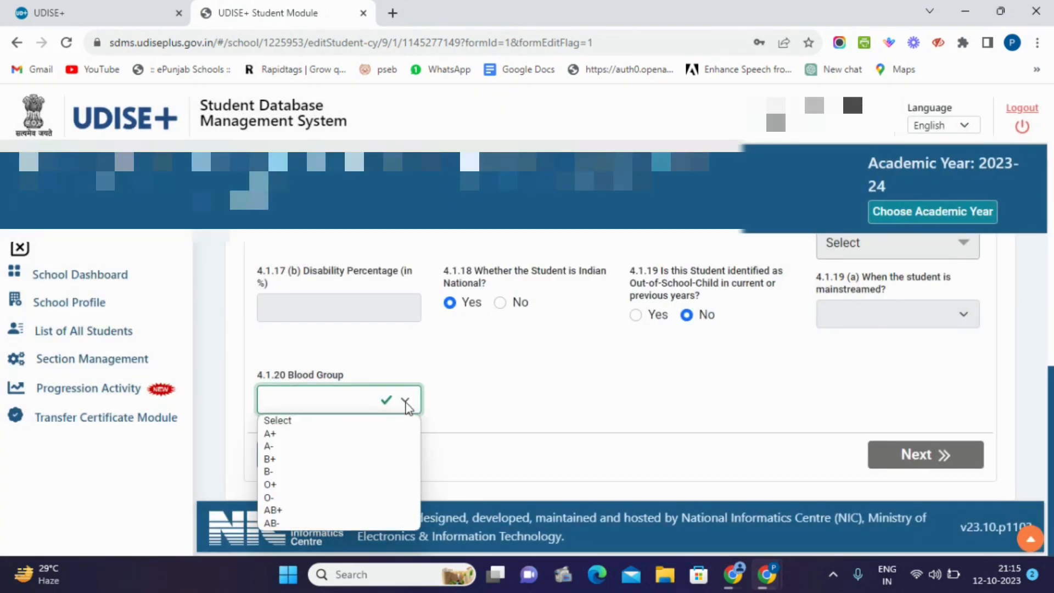
pyautogui.click(368, 435)
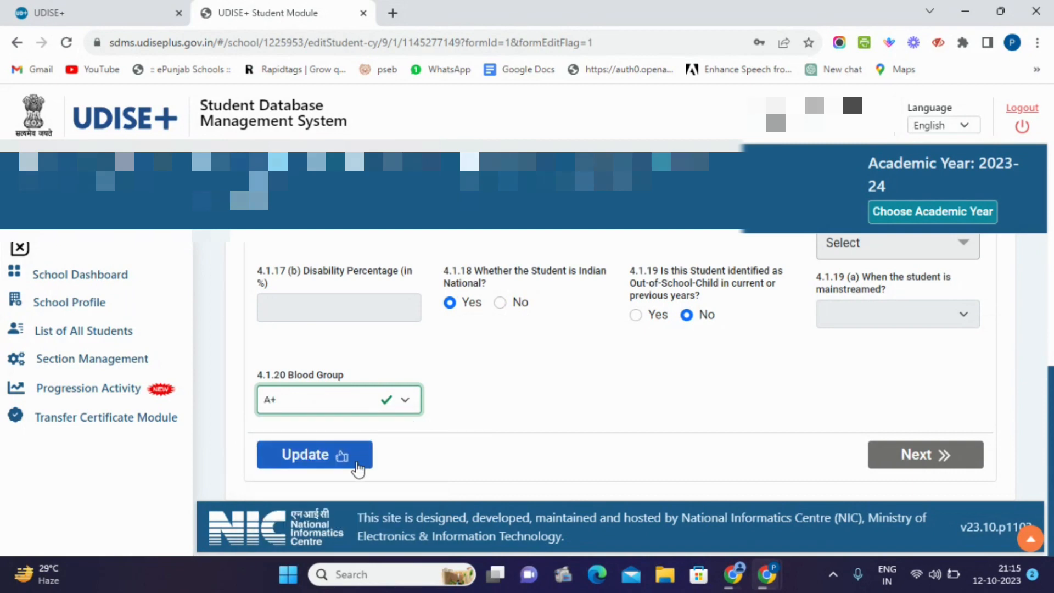
pyautogui.click(339, 460)
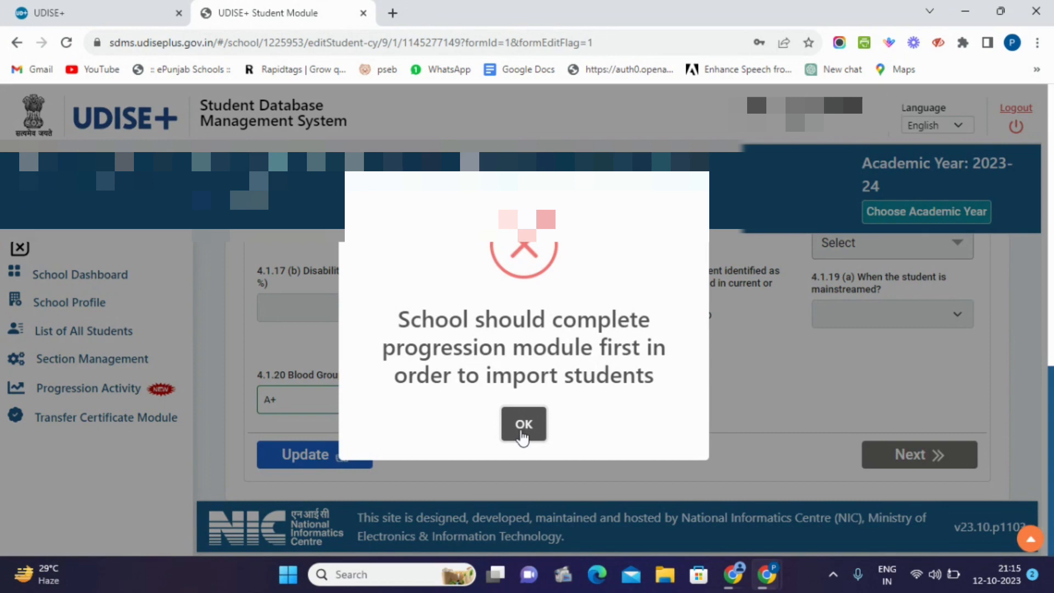
pyautogui.click(523, 427)
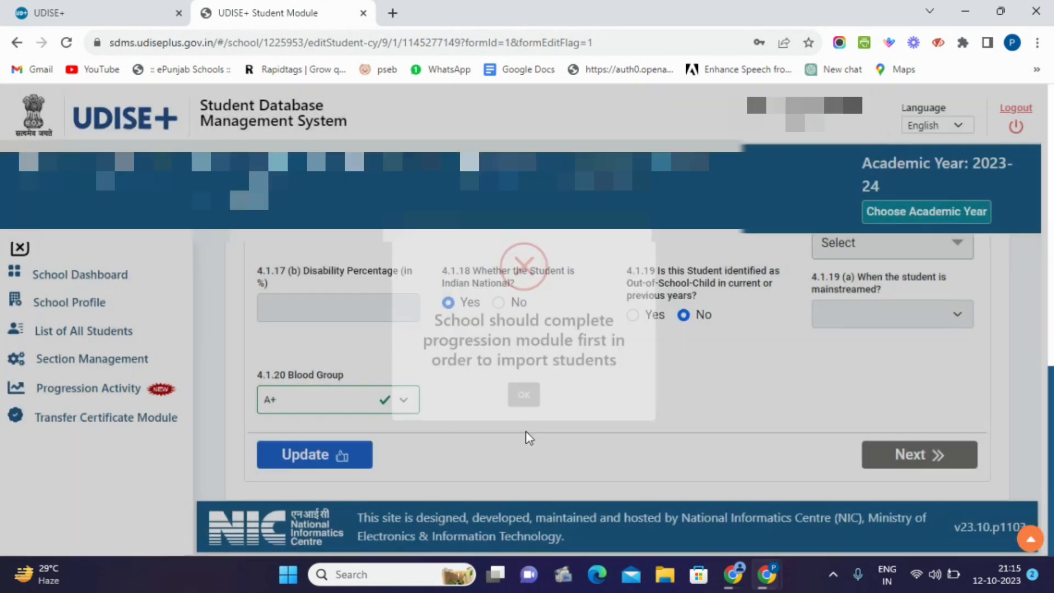
# Step: Proceed to the enrolment details and set the student's medium of instruction to 13-Punjabi
pyautogui.scroll(3, 547, 423)
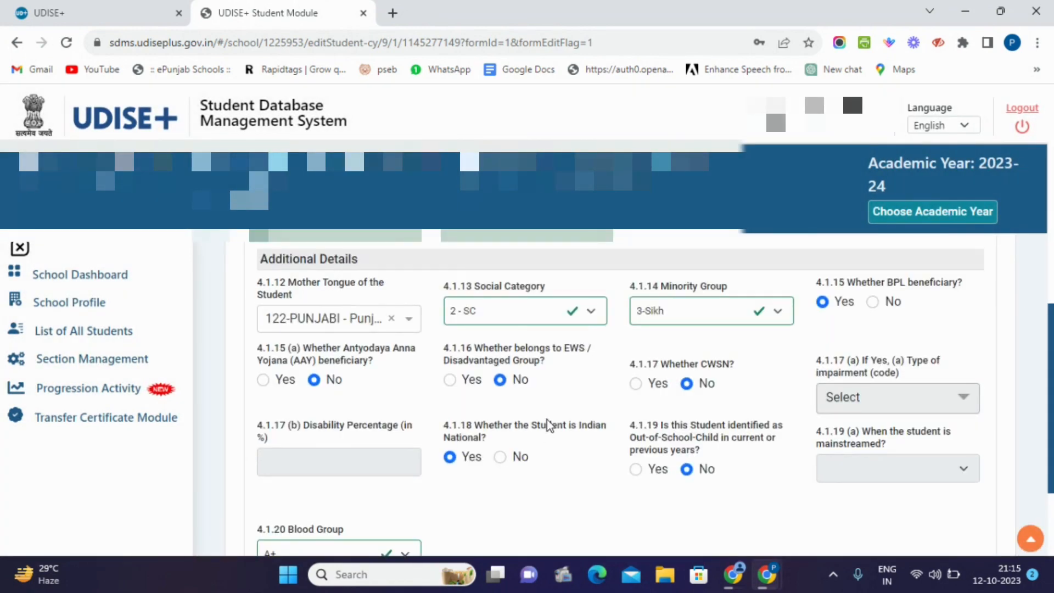
pyautogui.scroll(-3, 548, 426)
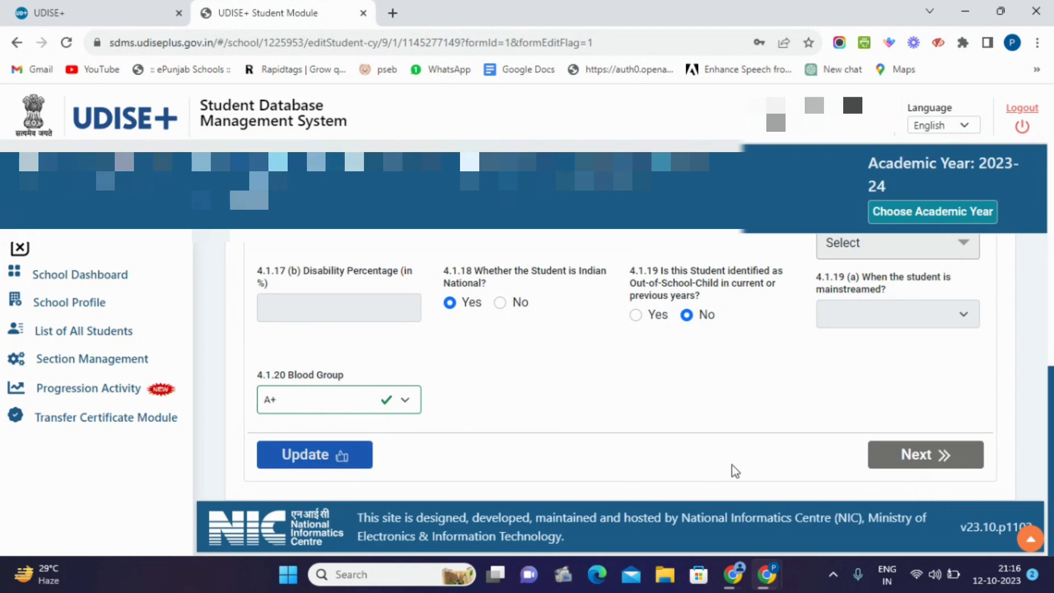
pyautogui.click(899, 461)
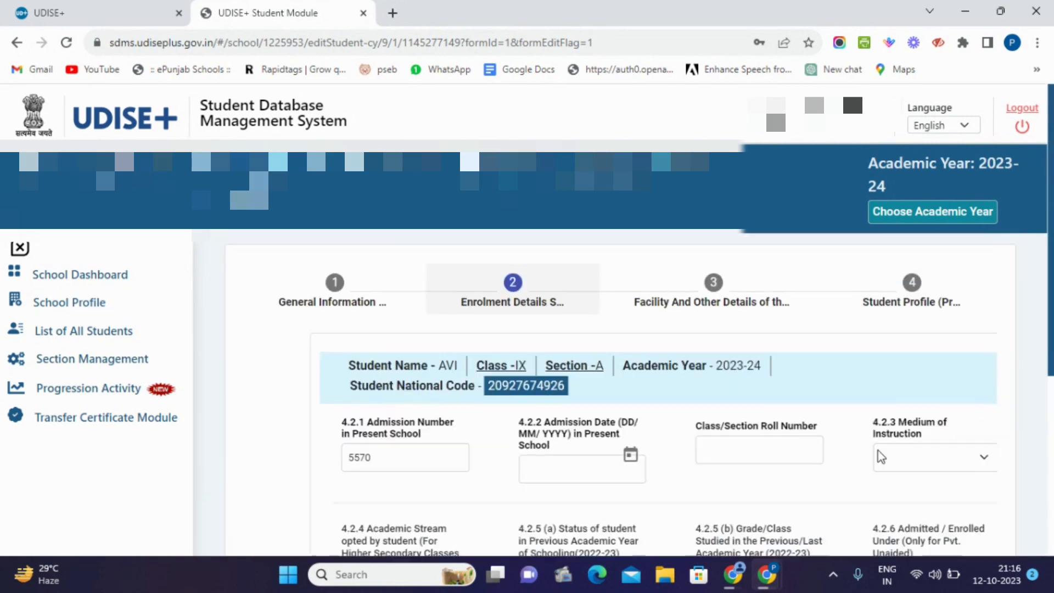
pyautogui.scroll(-2, 455, 368)
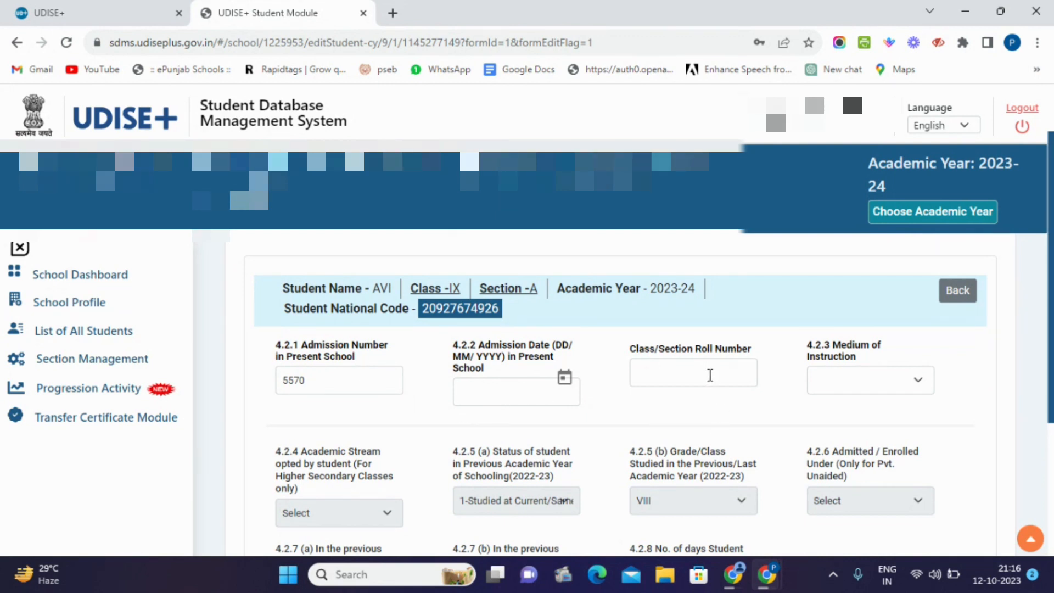
pyautogui.click(838, 382)
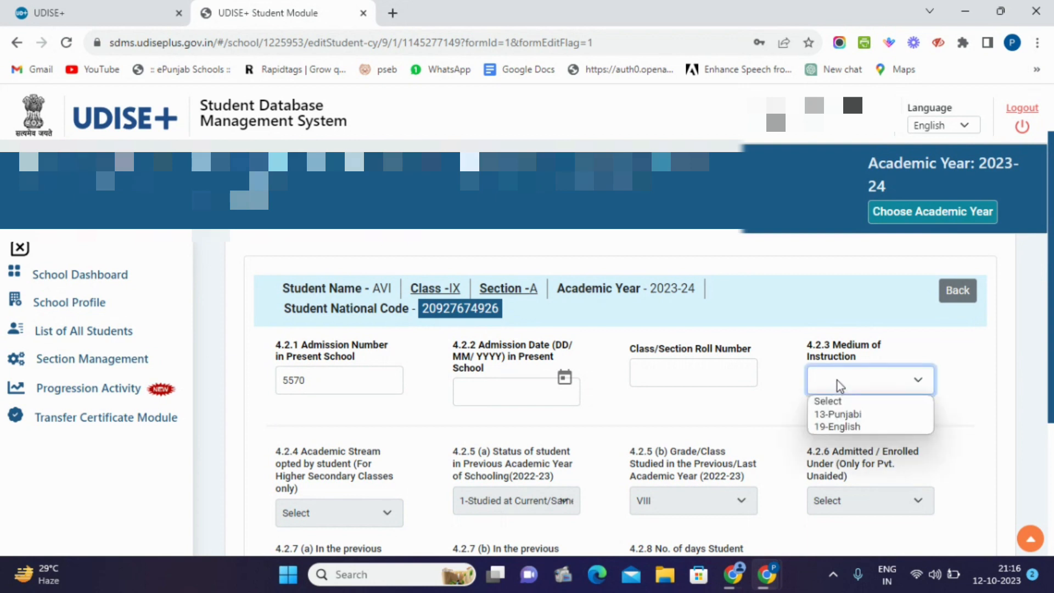
pyautogui.click(836, 415)
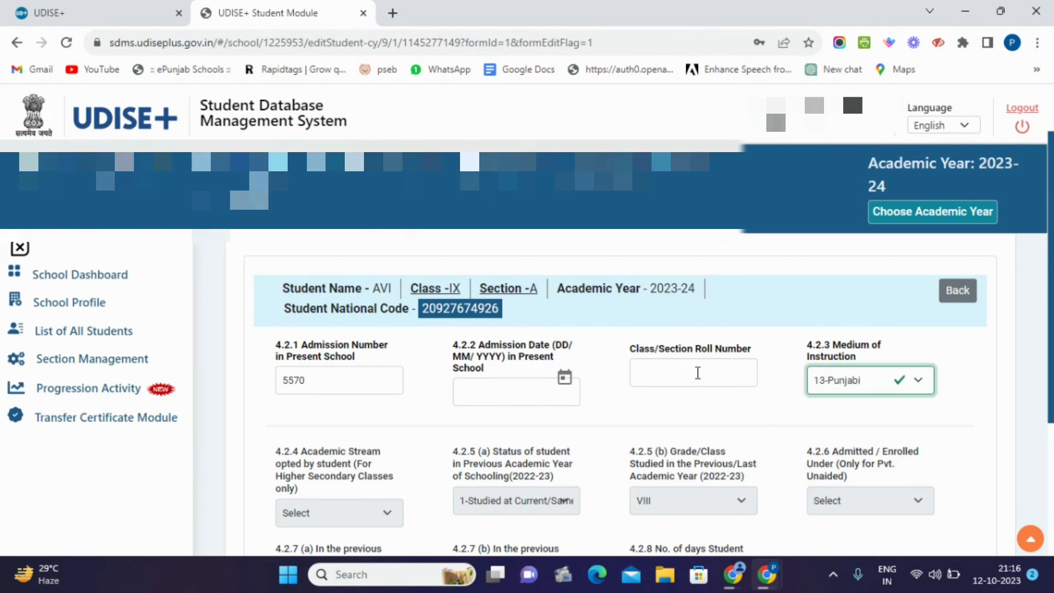
pyautogui.scroll(-2, 757, 392)
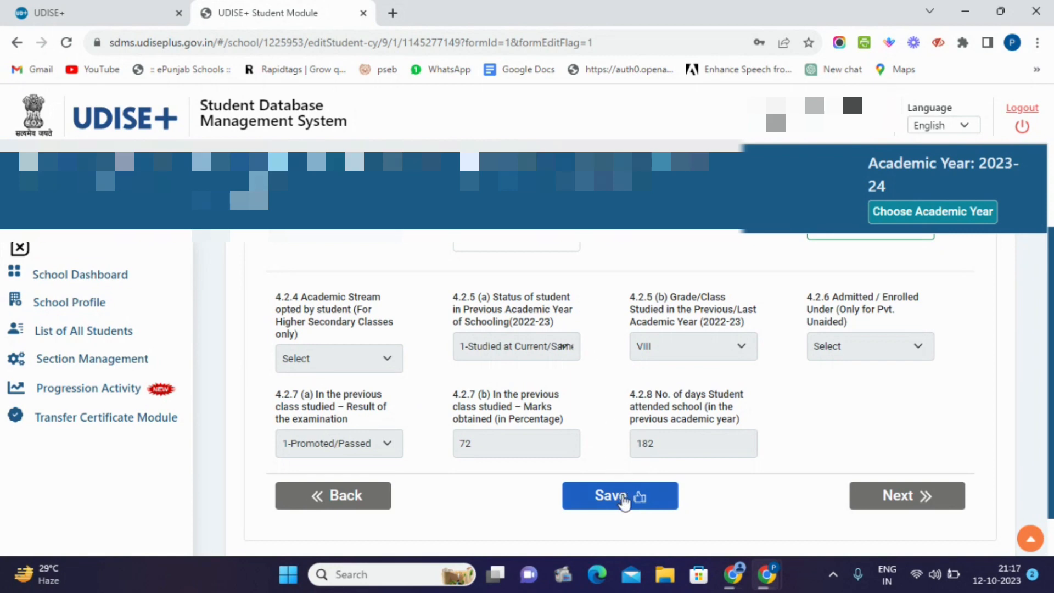
# Step: Proceed to the facility details and answer Yes to facilities provided, selecting Free Text Book and Free Uniforms
pyautogui.click(923, 496)
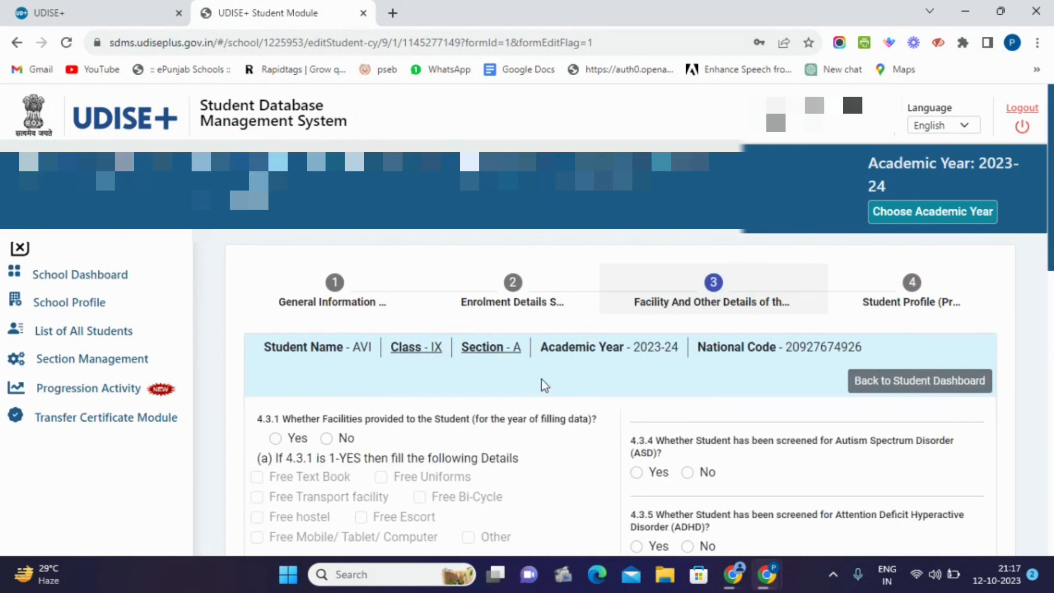
pyautogui.scroll(-1, 541, 380)
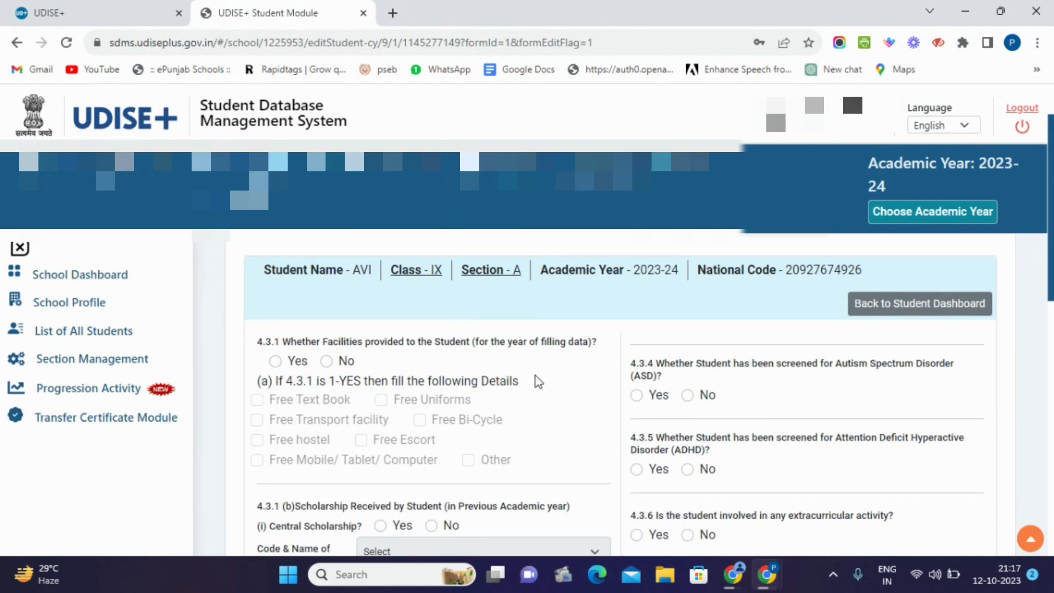
pyautogui.scroll(-1, 539, 381)
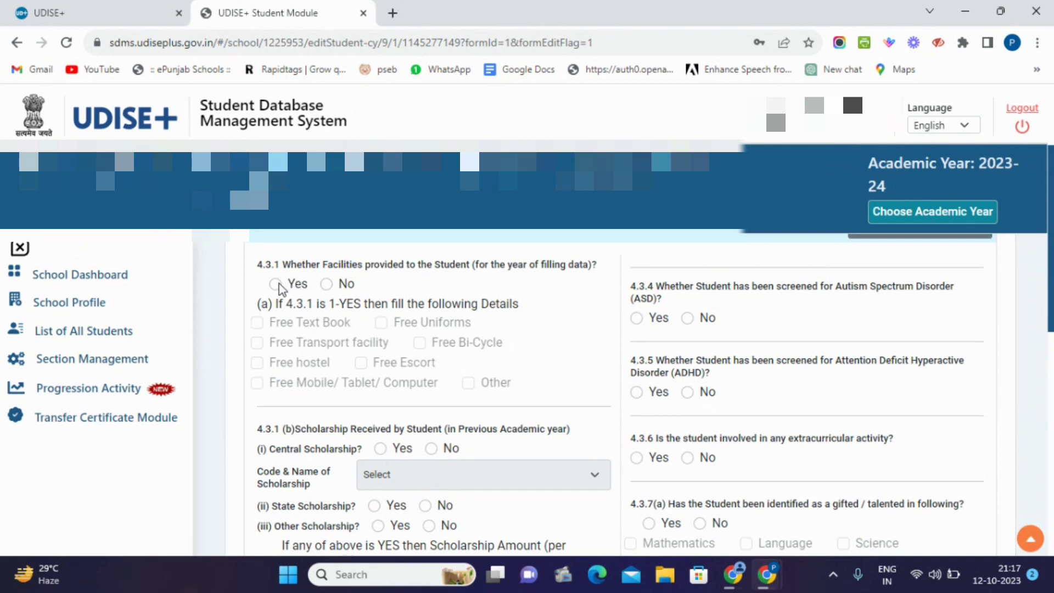
pyautogui.click(275, 284)
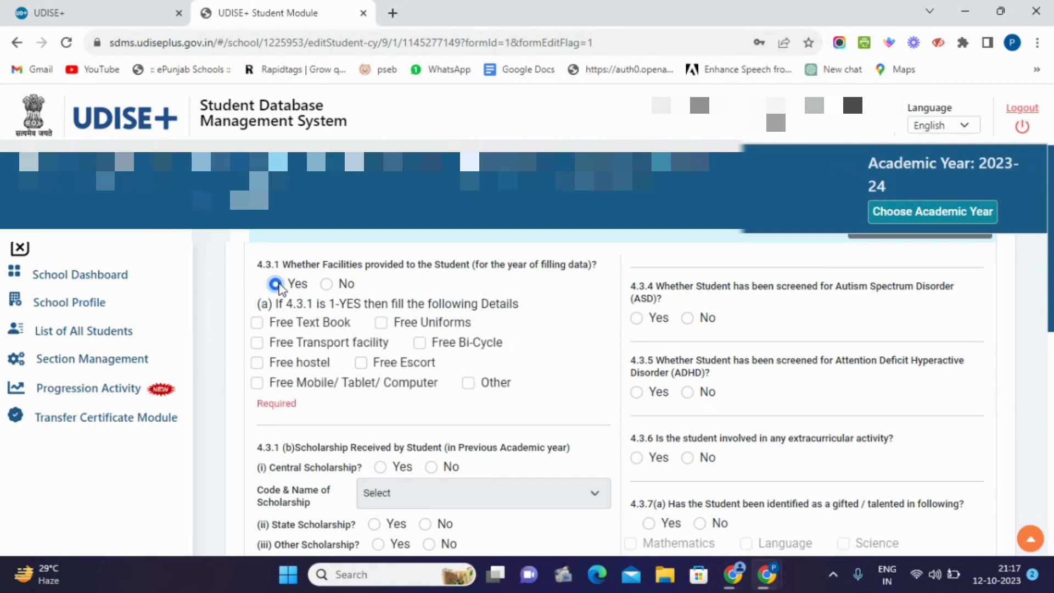
pyautogui.click(257, 323)
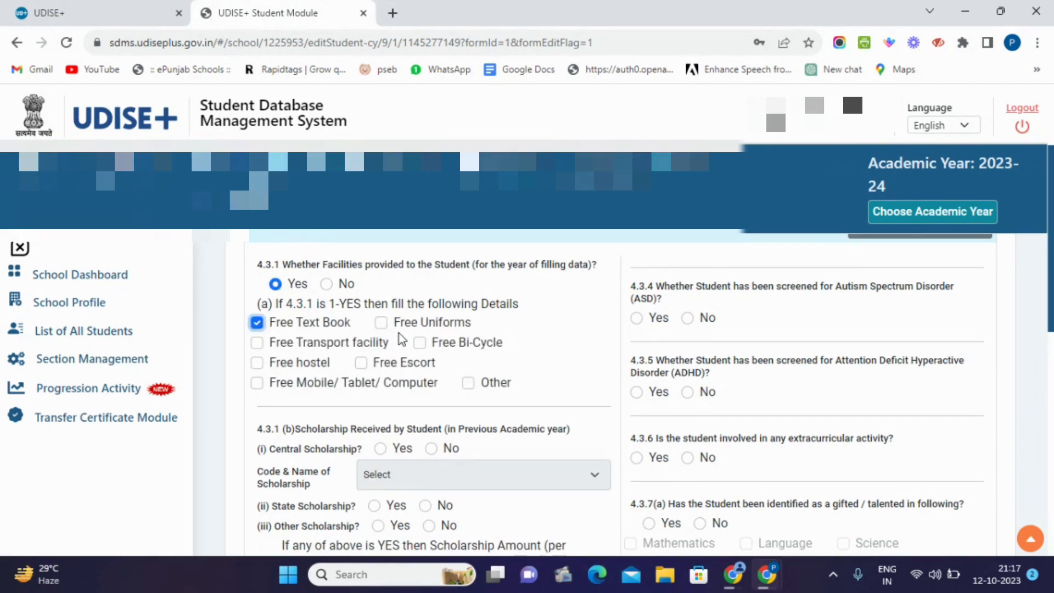
pyautogui.click(381, 323)
# Step: Answer No for the central scholarship and for the Autism Spectrum Disorder and ADHD screening questions
pyautogui.scroll(-2, 470, 355)
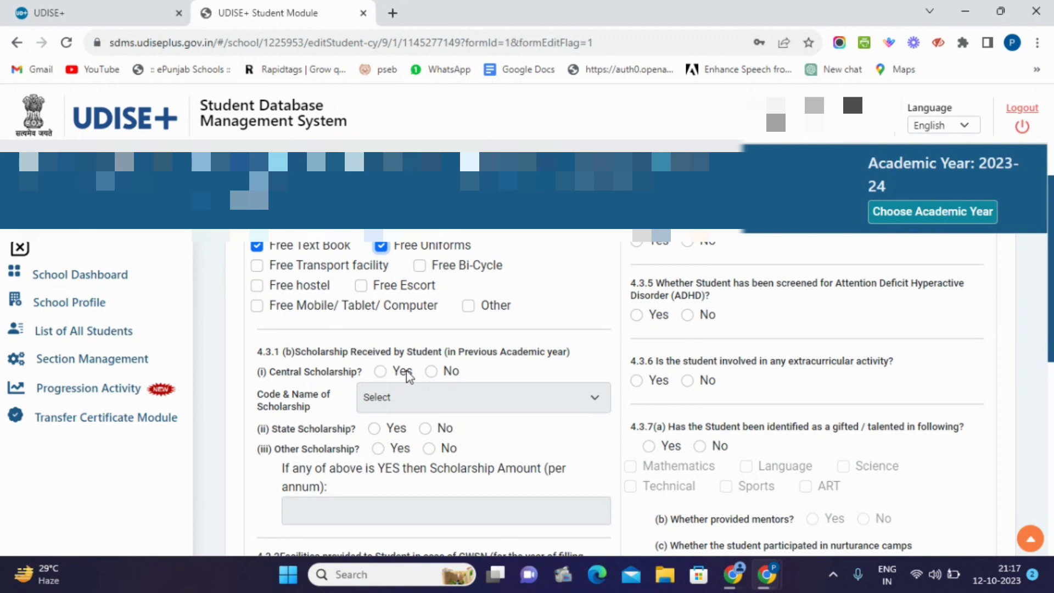
pyautogui.click(434, 373)
pyautogui.scroll(2, 571, 376)
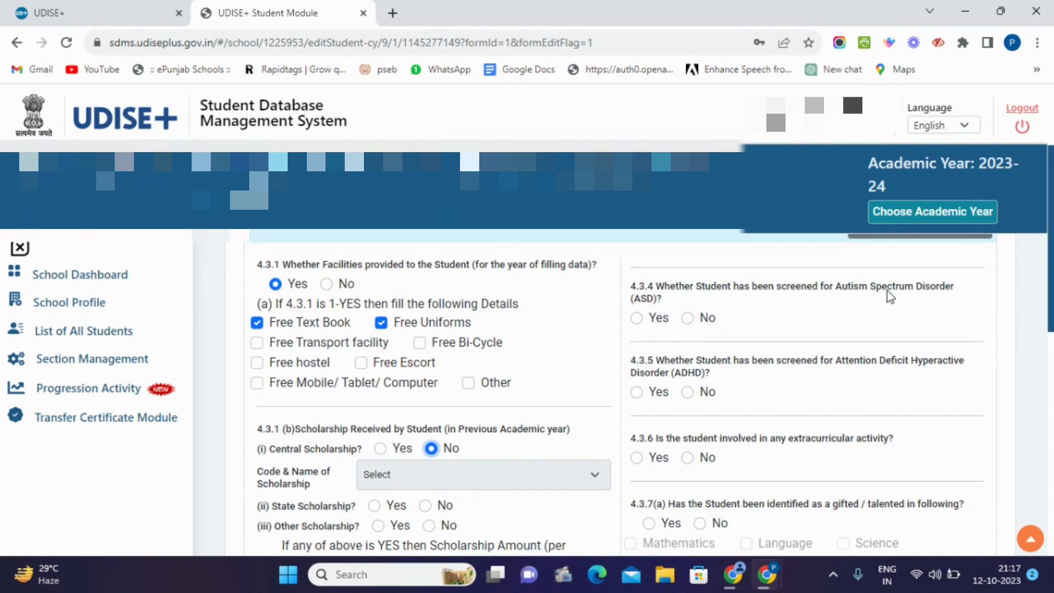
pyautogui.click(688, 318)
pyautogui.scroll(-2, 710, 372)
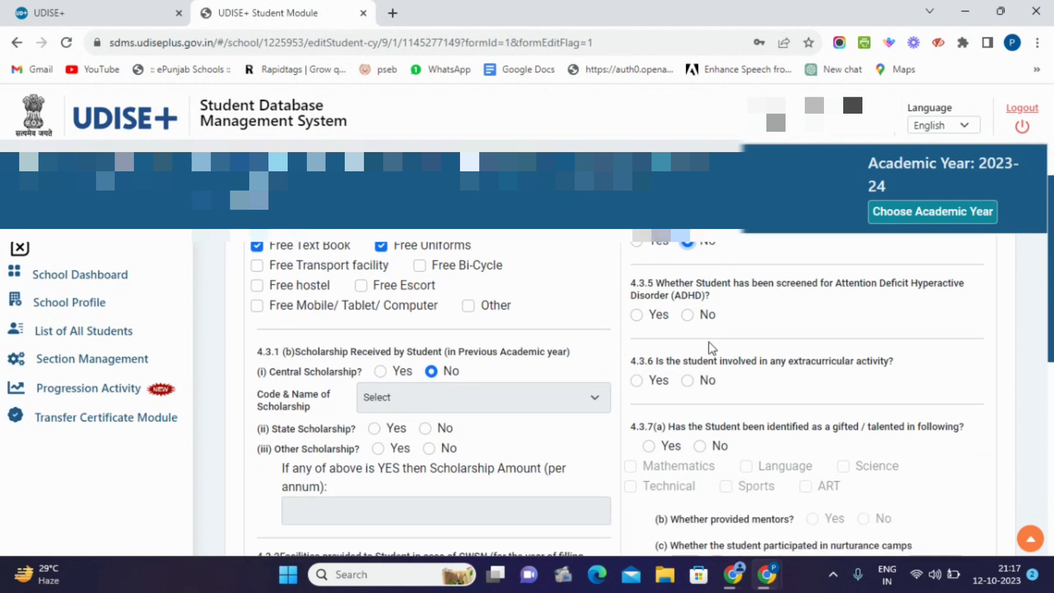
pyautogui.click(687, 317)
pyautogui.scroll(-2, 697, 322)
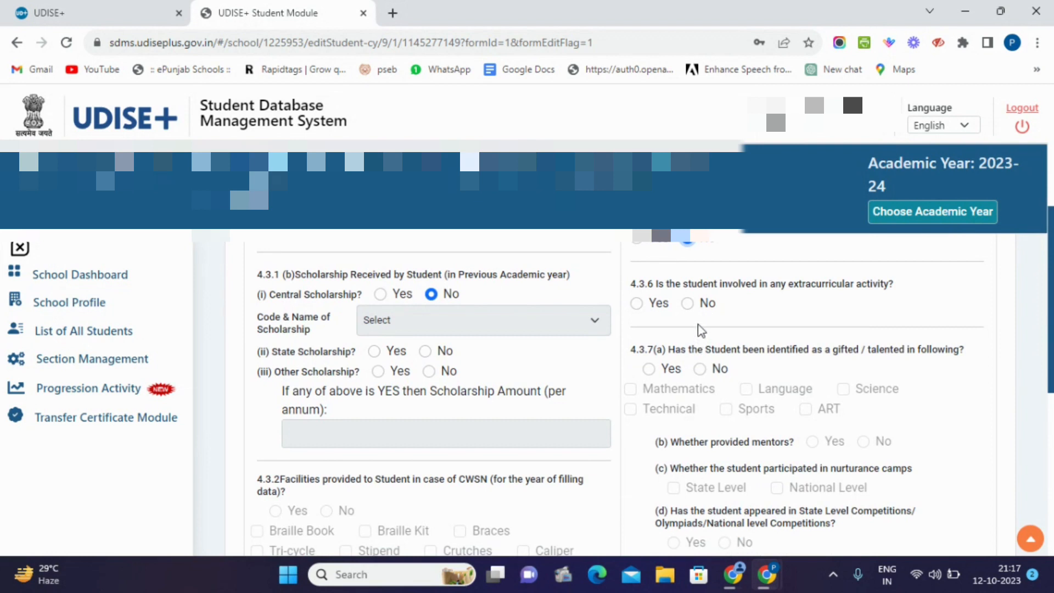
# Step: Answer Yes for involvement in extracurricular activity and No for being identified as gifted or talented
pyautogui.click(637, 304)
pyautogui.scroll(-2, 675, 328)
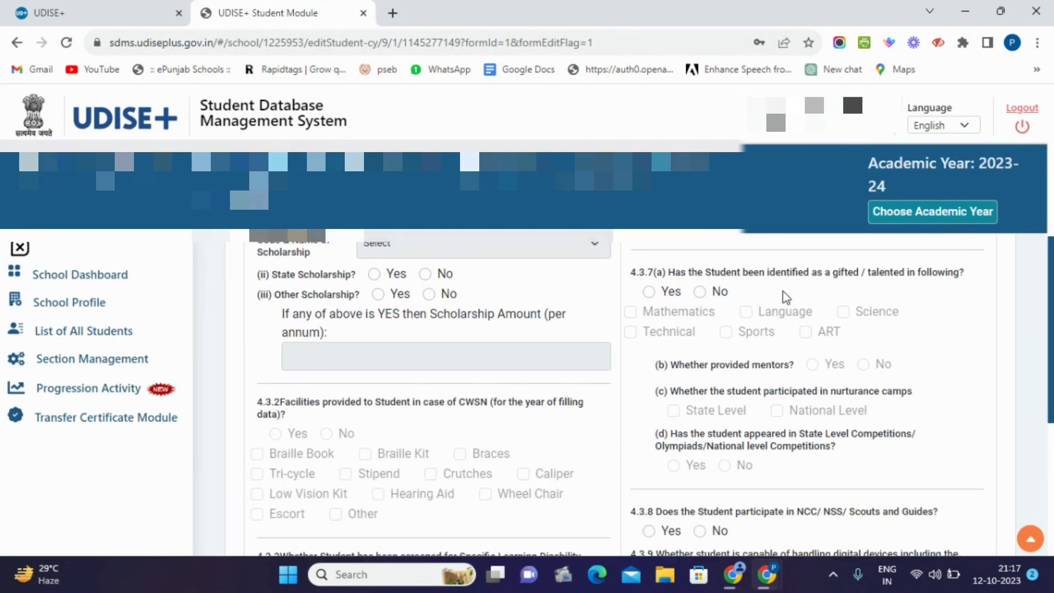
pyautogui.click(699, 292)
# Step: Answer No for participation in NCC/NSS/Scouts and Guides and Yes for being capable of handling digital devices
pyautogui.scroll(-4, 707, 328)
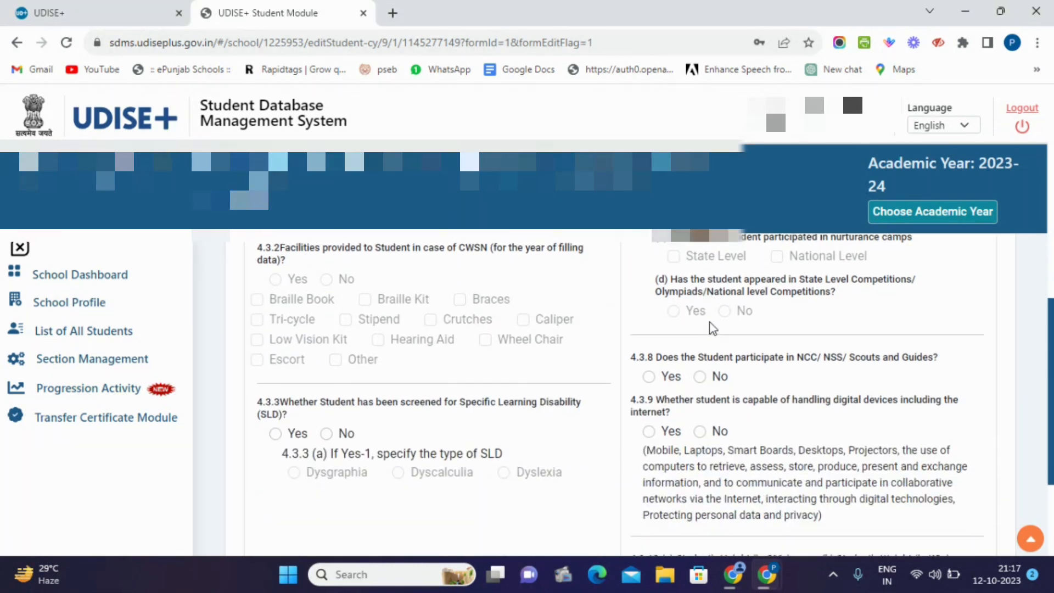
pyautogui.scroll(-2, 712, 328)
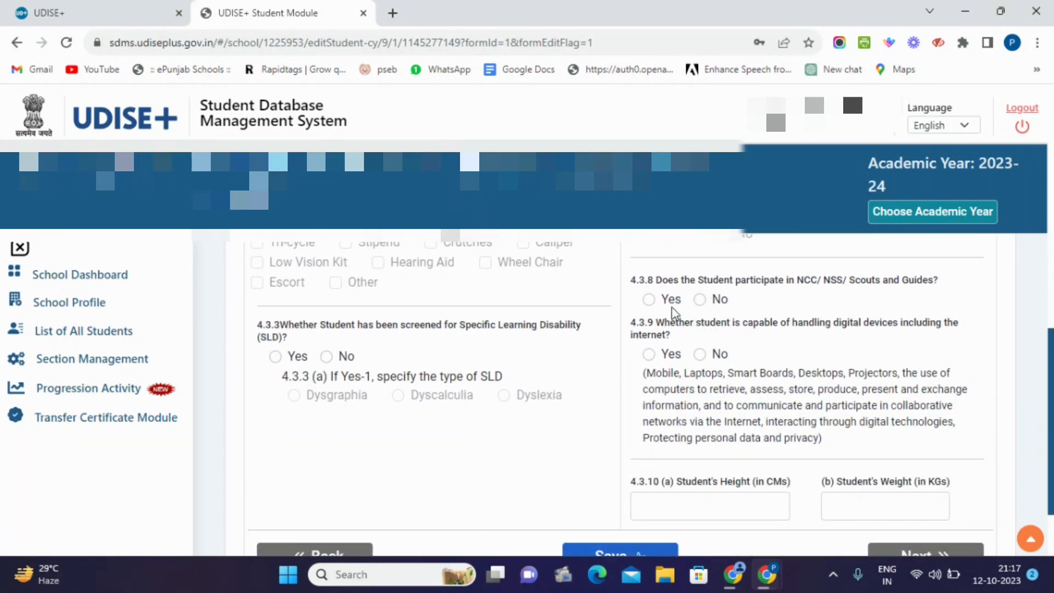
pyautogui.click(701, 300)
pyautogui.scroll(-2, 702, 308)
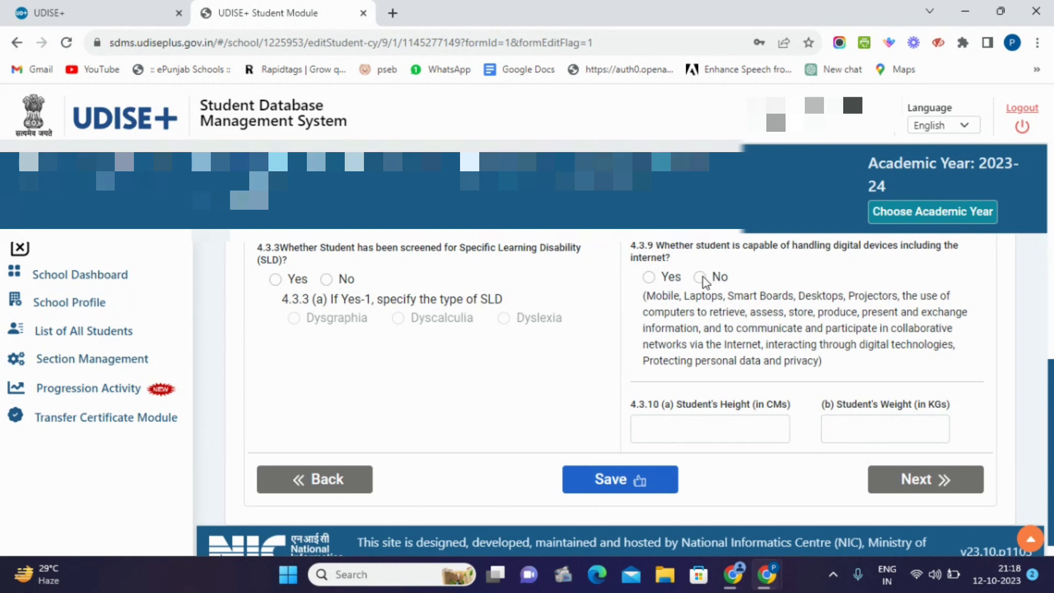
pyautogui.click(650, 277)
pyautogui.scroll(-1, 683, 350)
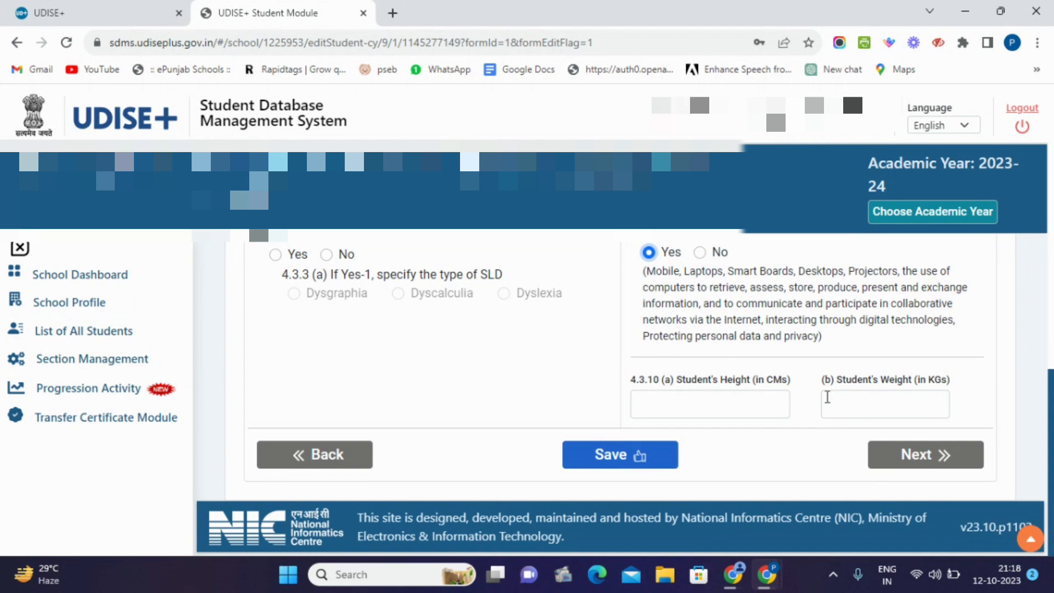
# Step: Set the student's height to 178 cm and weight to 23 kg
pyautogui.click(730, 395)
pyautogui.write('1')
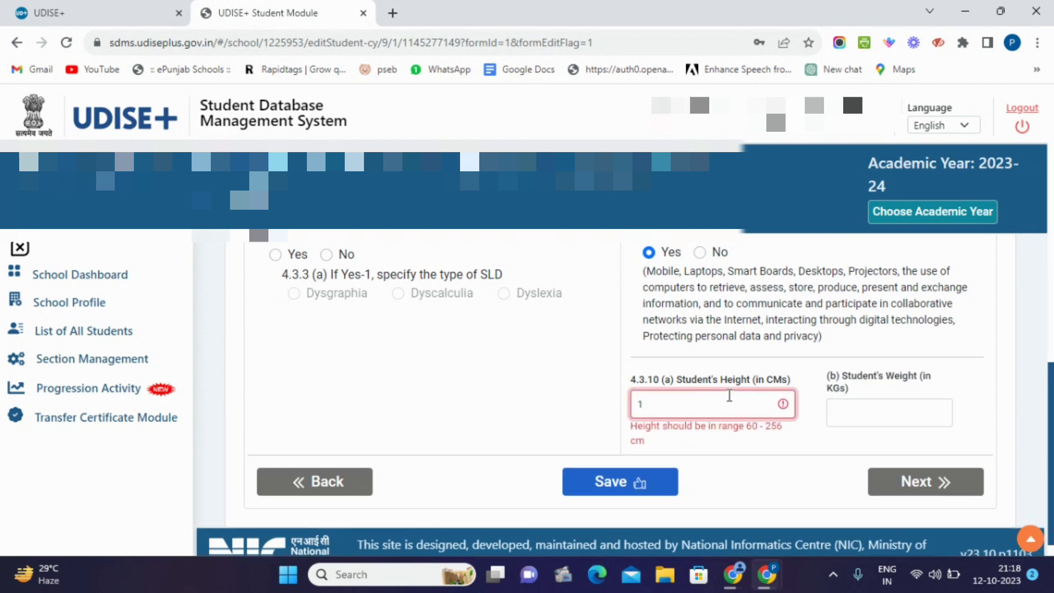
pyautogui.write('78')
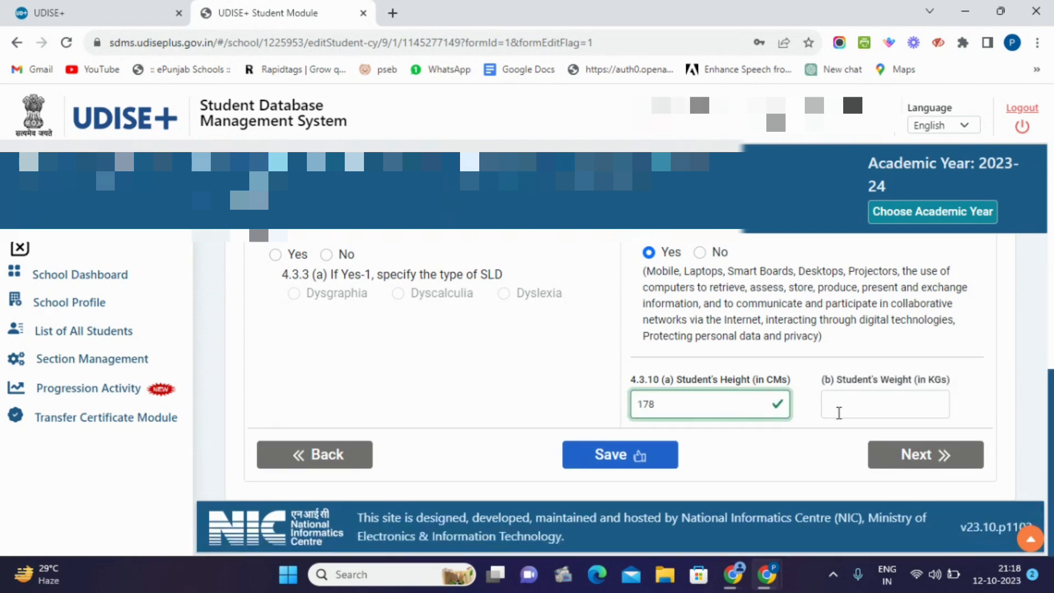
pyautogui.click(848, 407)
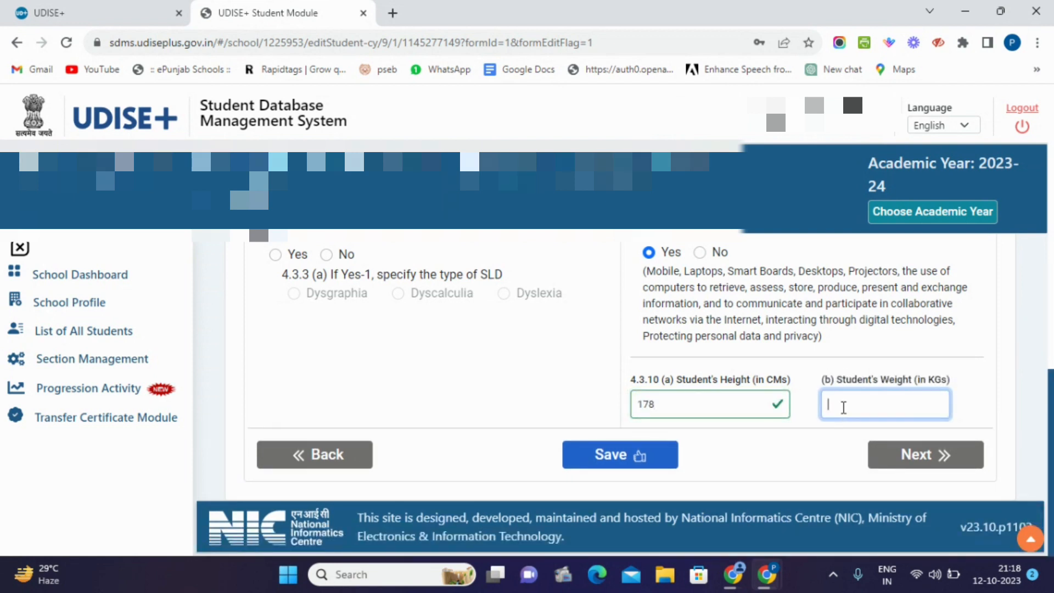
pyautogui.write('23')
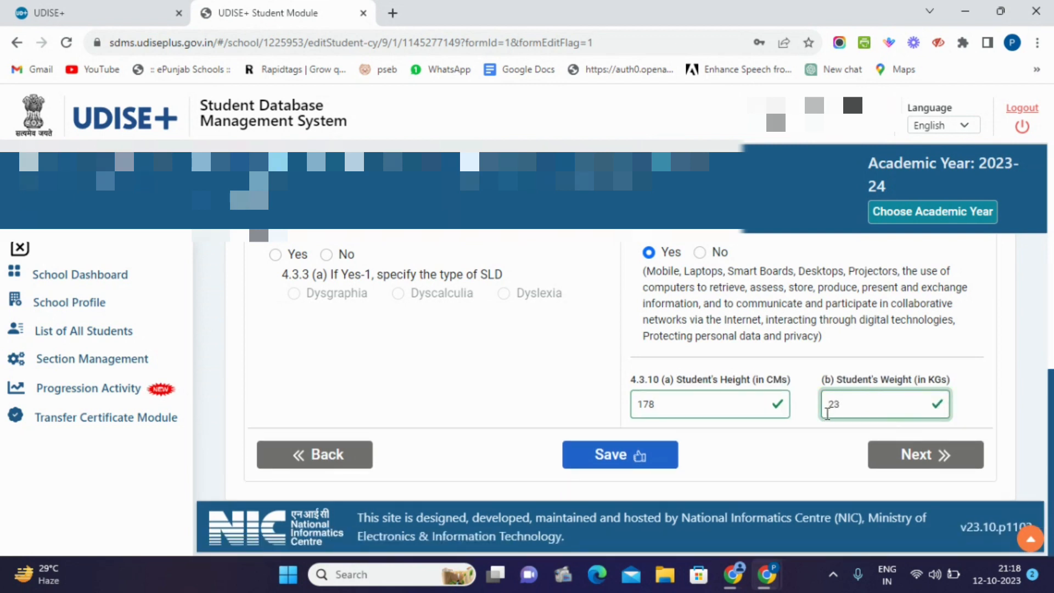
pyautogui.click(812, 430)
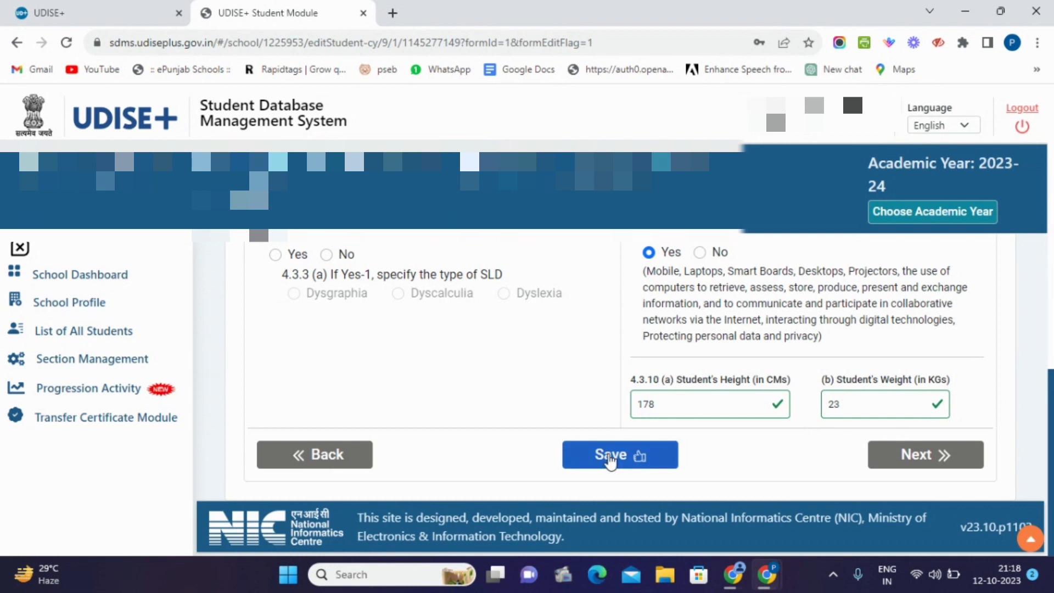
# Step: Proceed to the student profile preview and review the general, enrolment and facility details down to the data completion option
pyautogui.click(904, 457)
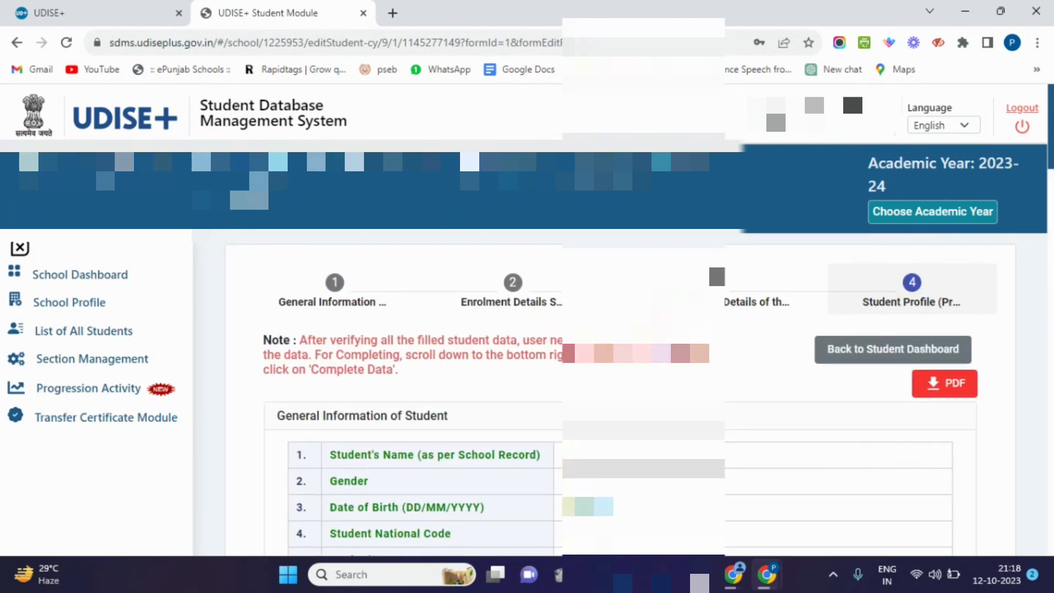
pyautogui.scroll(-20, 621, 392)
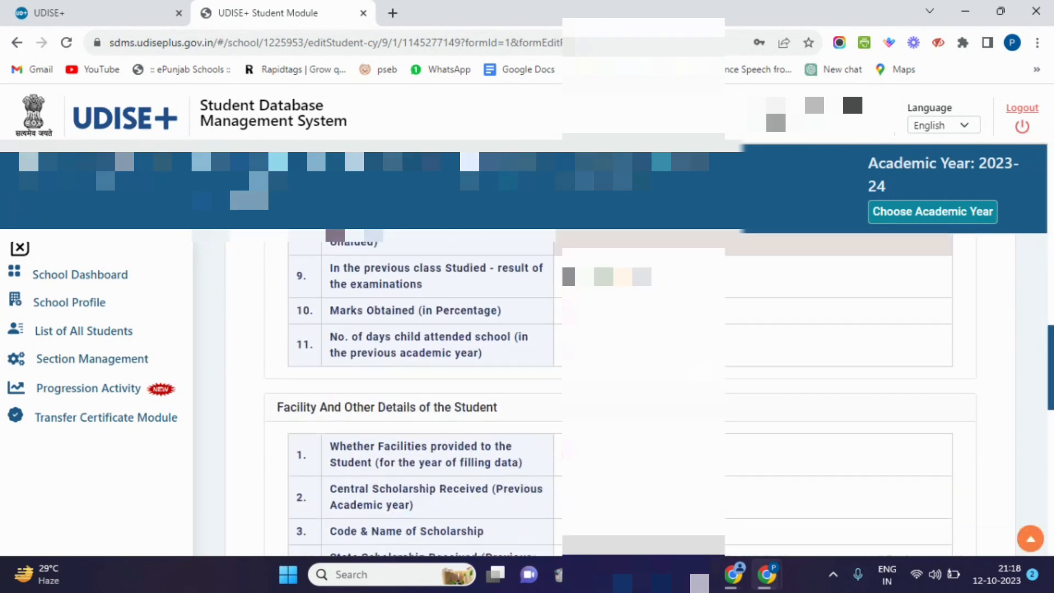
pyautogui.scroll(-5, 620, 393)
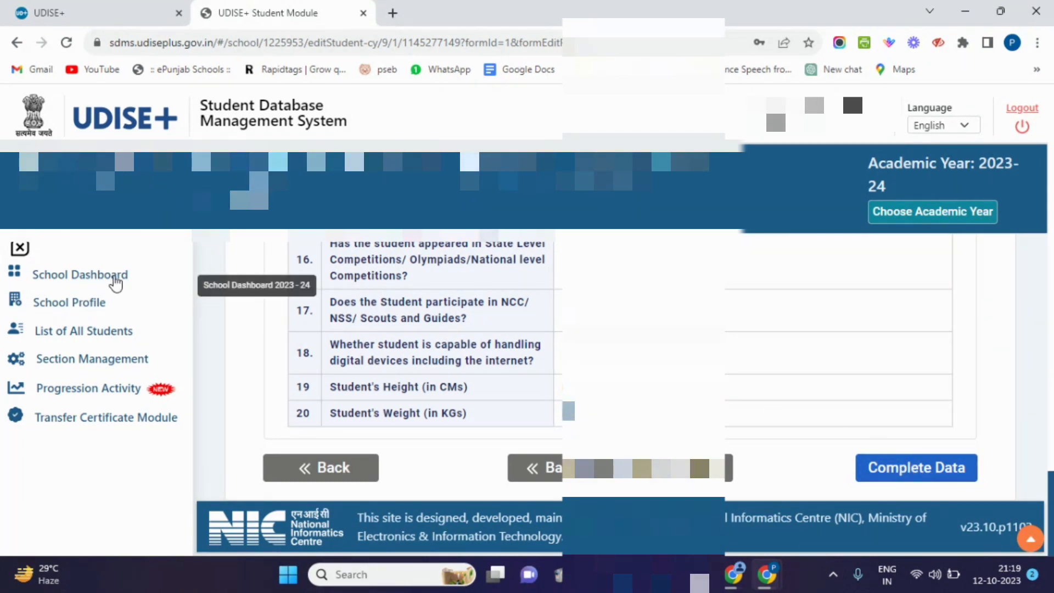
# Step: Return to the school dashboard and open the student list of Class IX, Section A
pyautogui.click(115, 284)
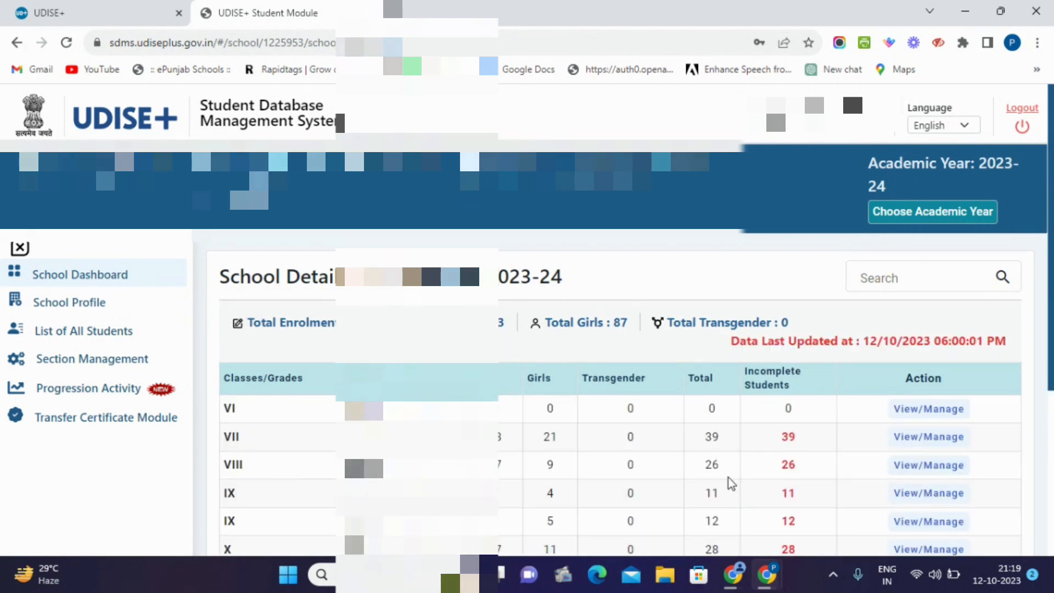
pyautogui.click(911, 493)
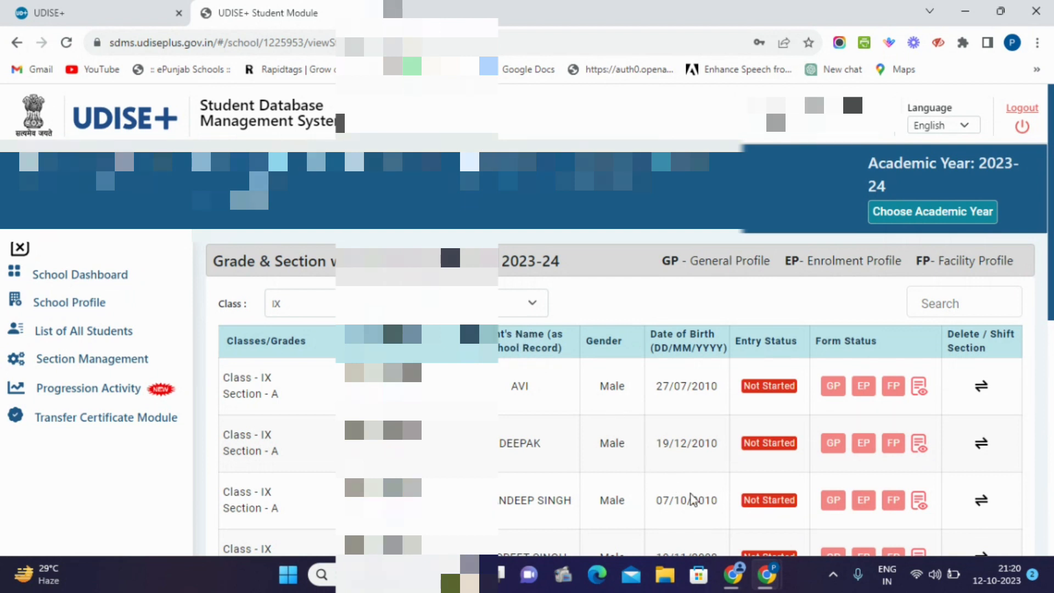
pyautogui.click(738, 579)
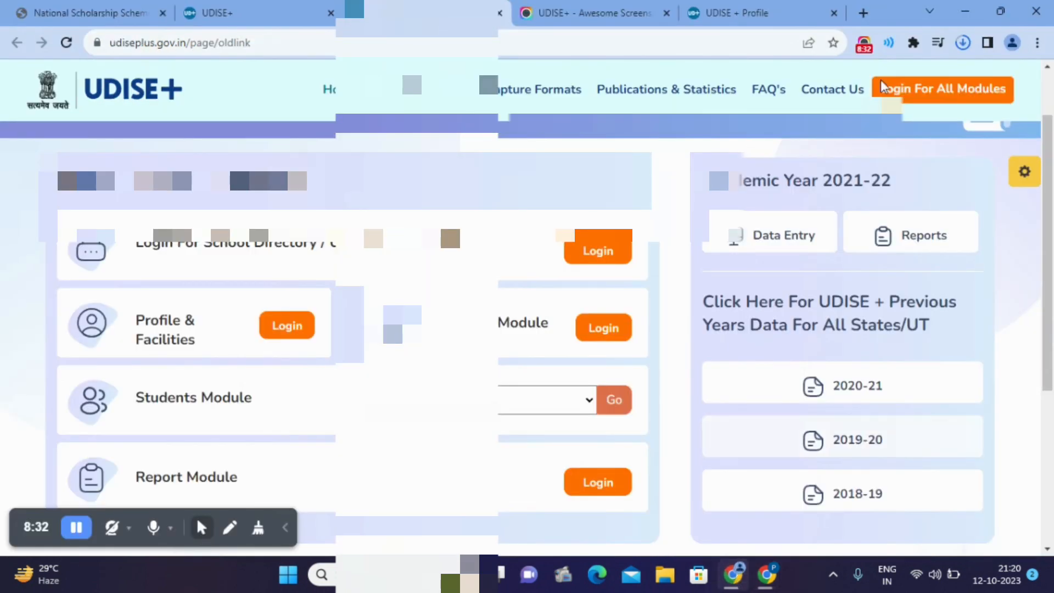